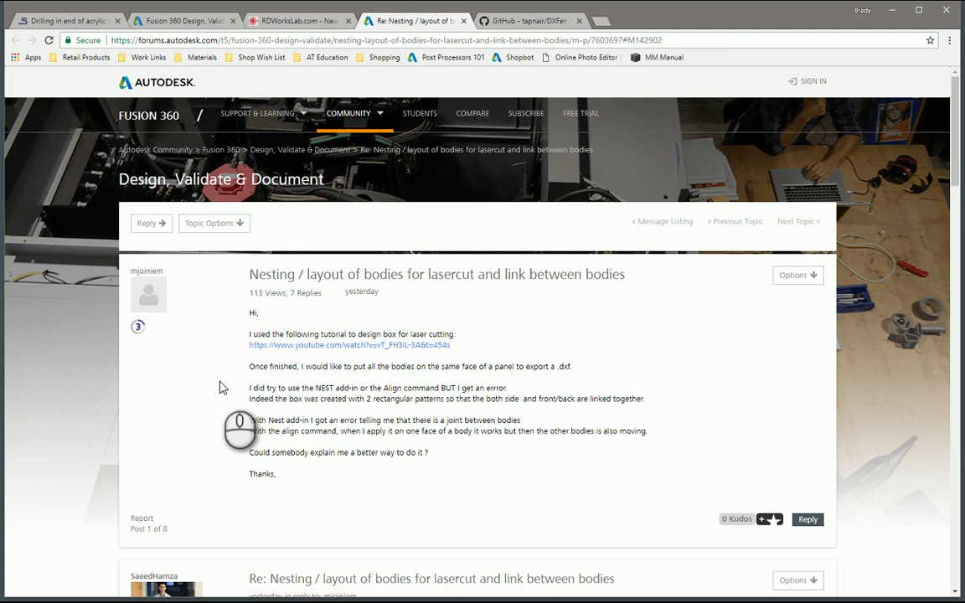
Read through the Autodesk forum thread about nesting bodies for laser cutting and exporting them to DXF.
scroll(469, 452, down, 8)
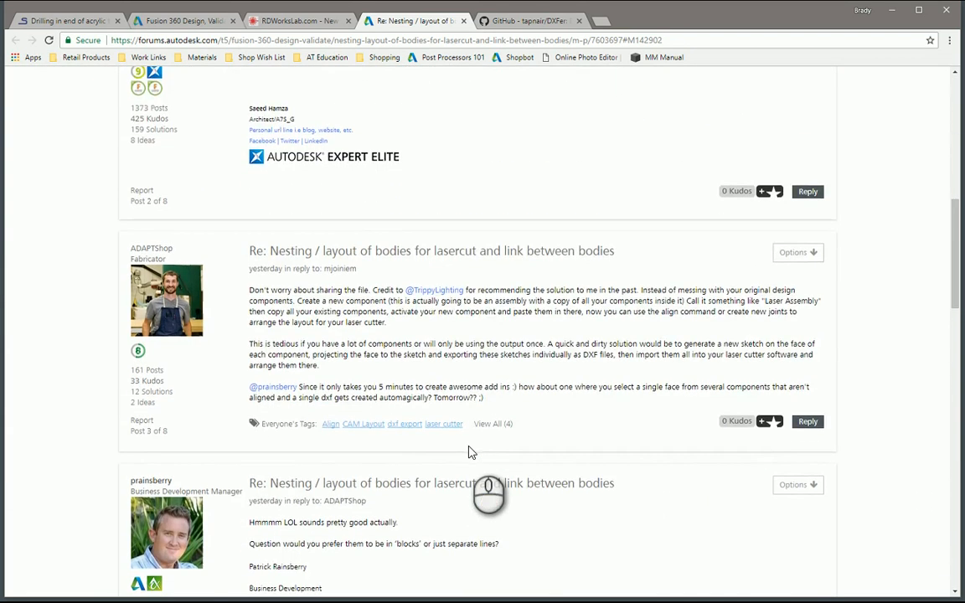
scroll(469, 452, down, 1)
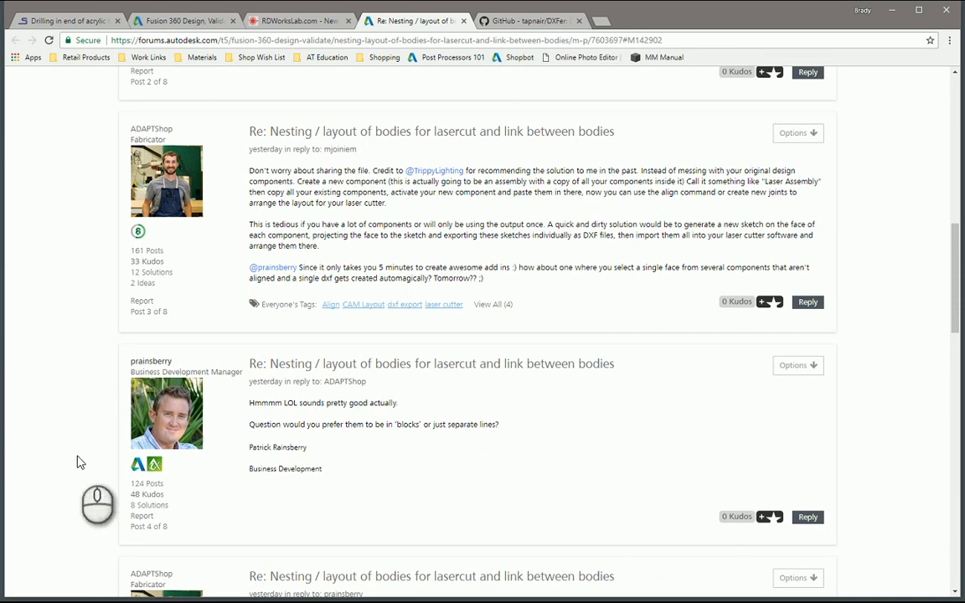
scroll(76, 462, down, 15)
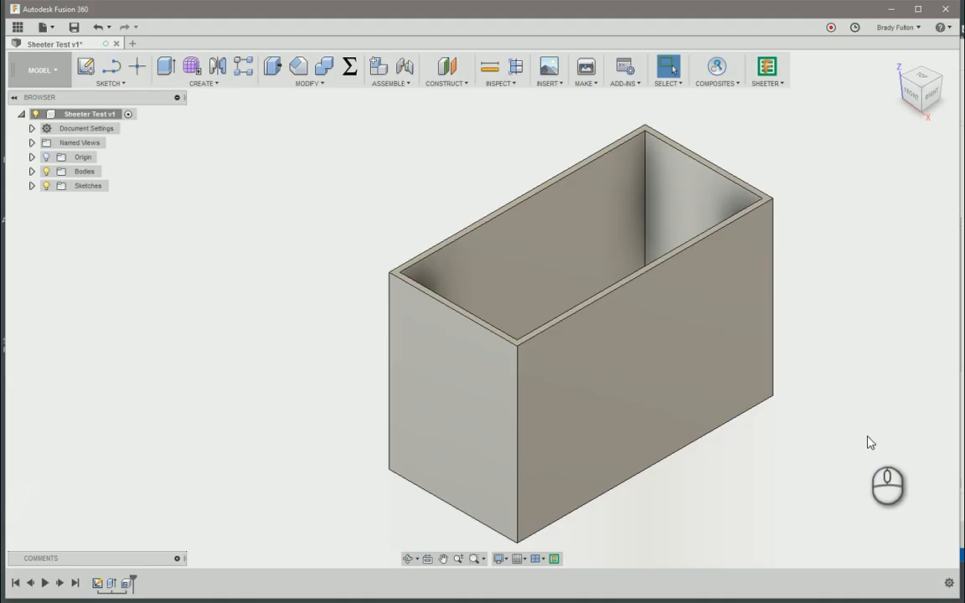
Check the sizes offered for the box design by the Sync With Google Sheet and Change Size commands.
click(773, 84)
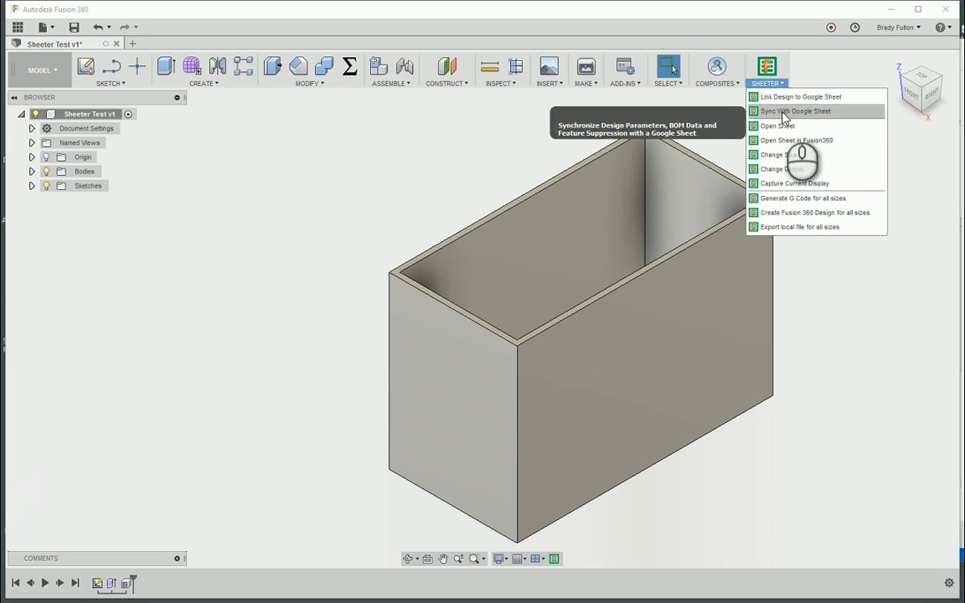
click(782, 112)
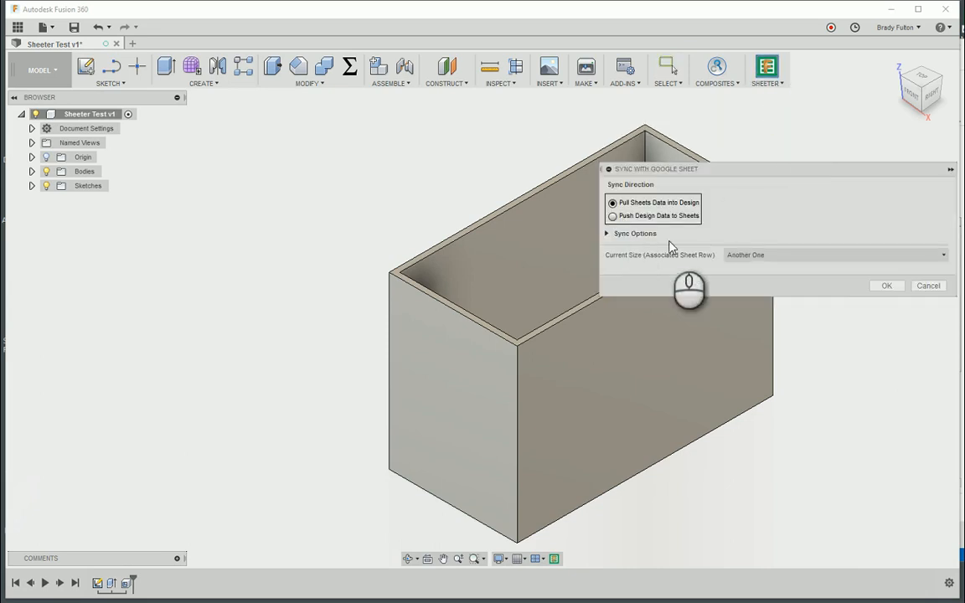
click(762, 255)
click(771, 251)
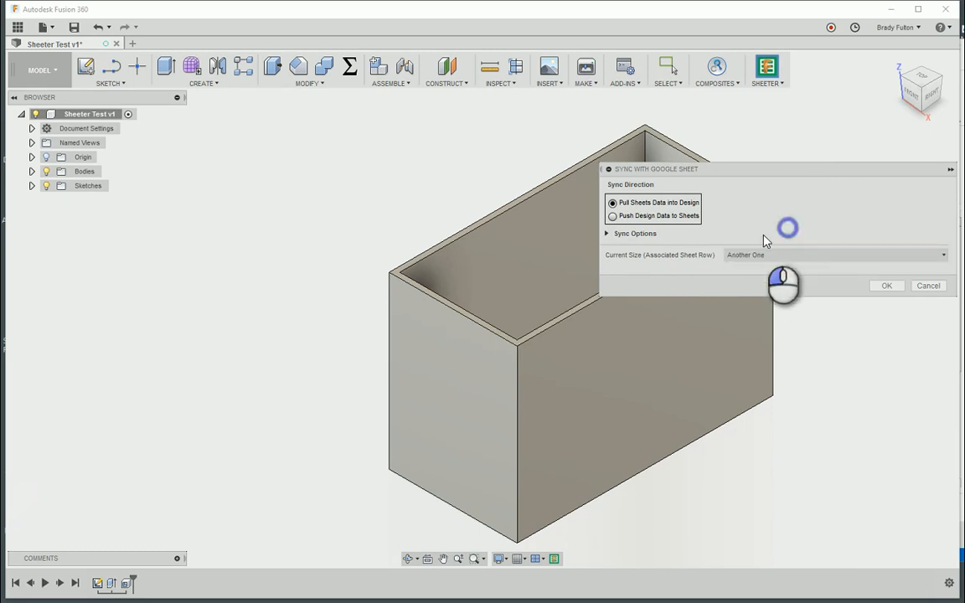
click(929, 286)
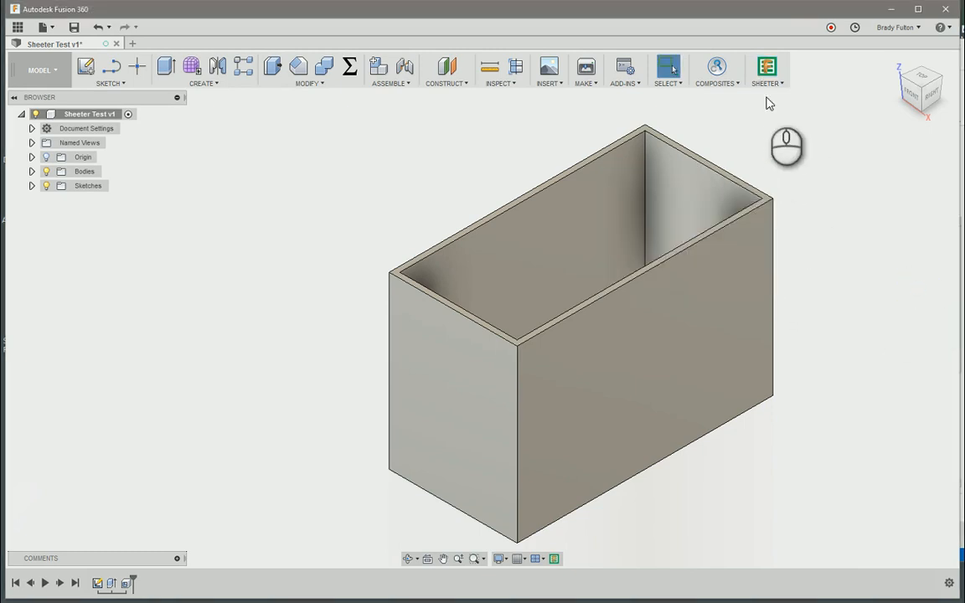
click(766, 71)
click(794, 154)
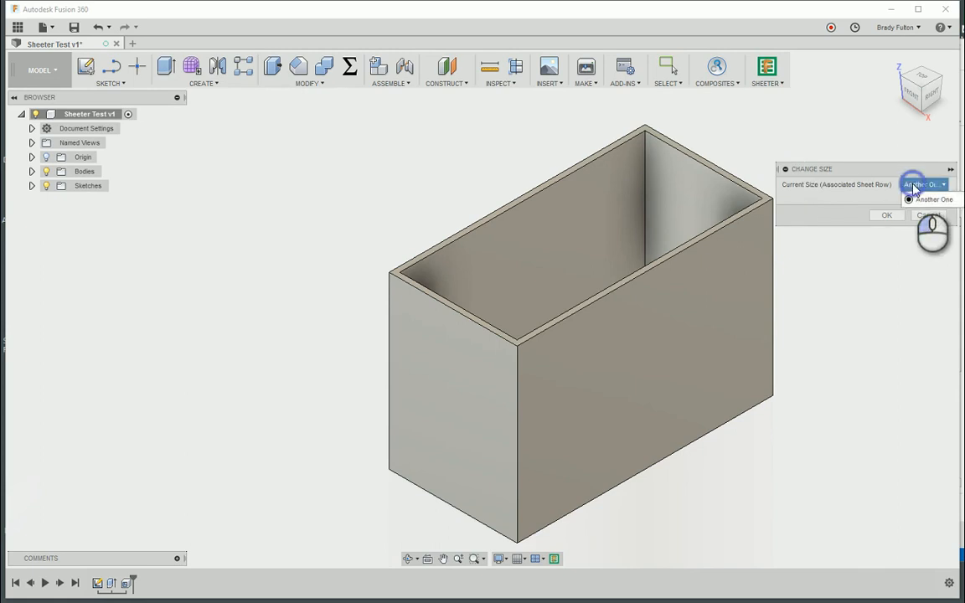
click(928, 216)
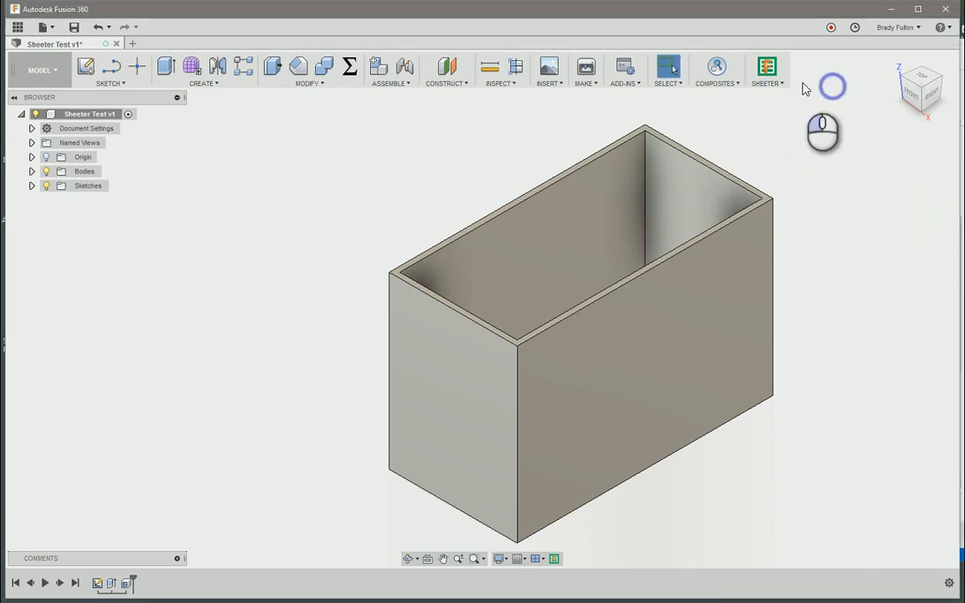
Open the linked Google Sheet and add a new row on the Parameters sheet with the description "Record Size".
click(766, 83)
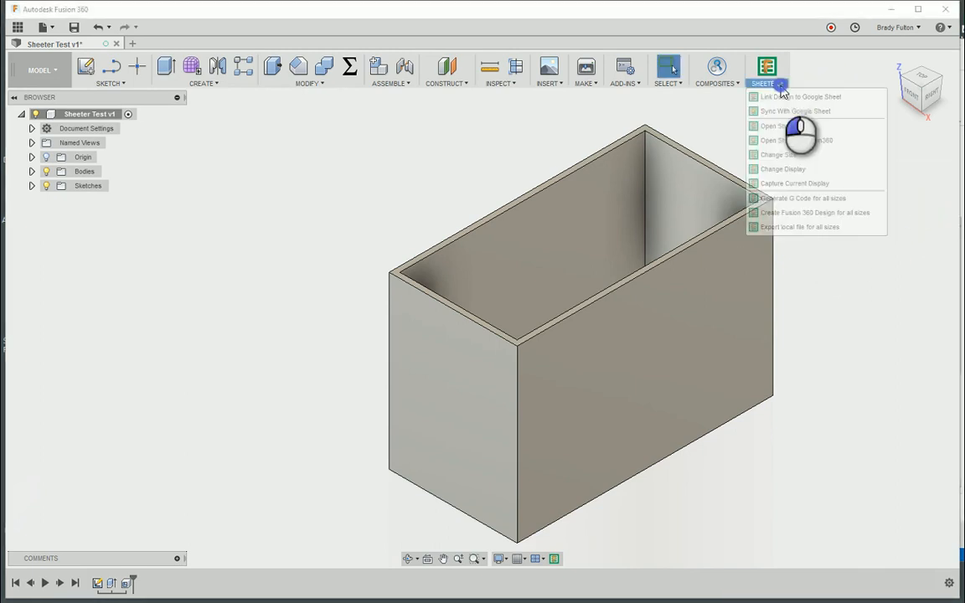
click(791, 126)
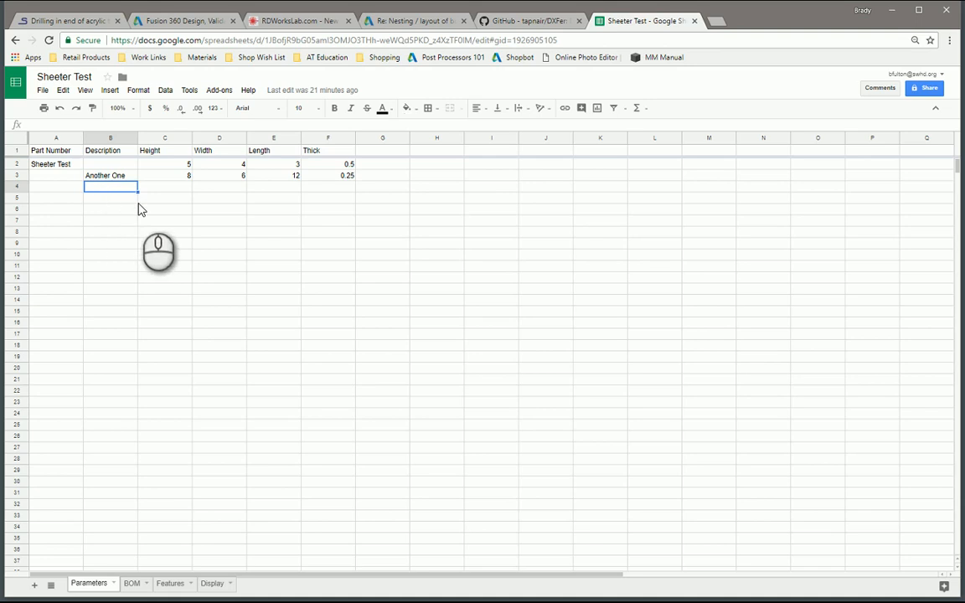
text(Record Siz)
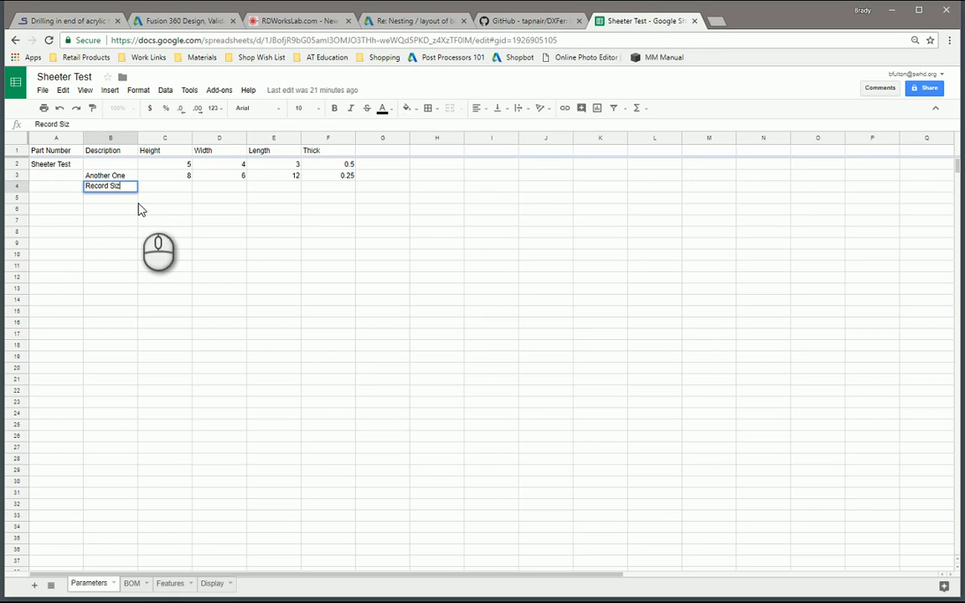
text(e)
key(Tab)
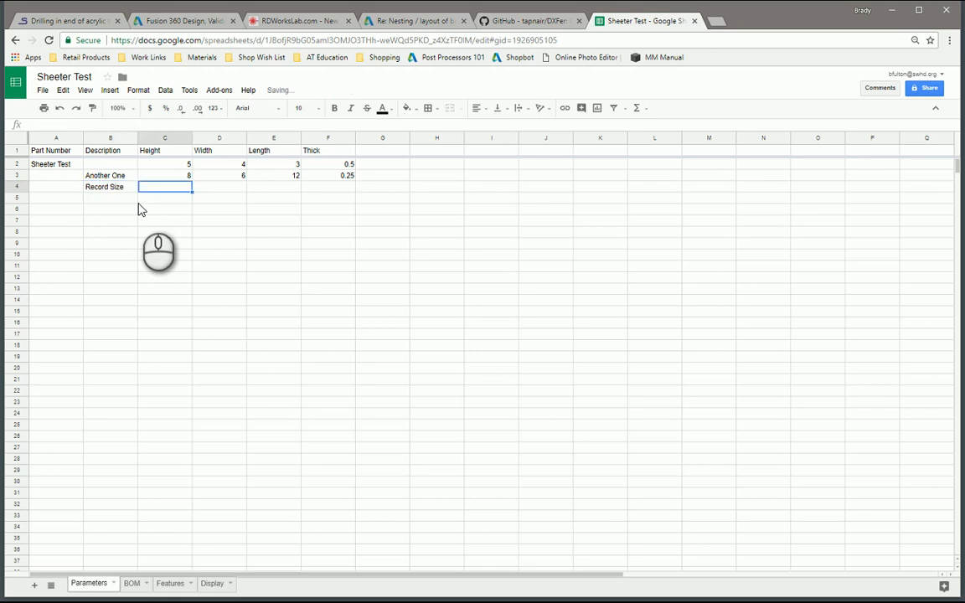
Set Height, Width and Length to 3 and Thick to .125 in the Record Size row.
text(3)
key(Tab)
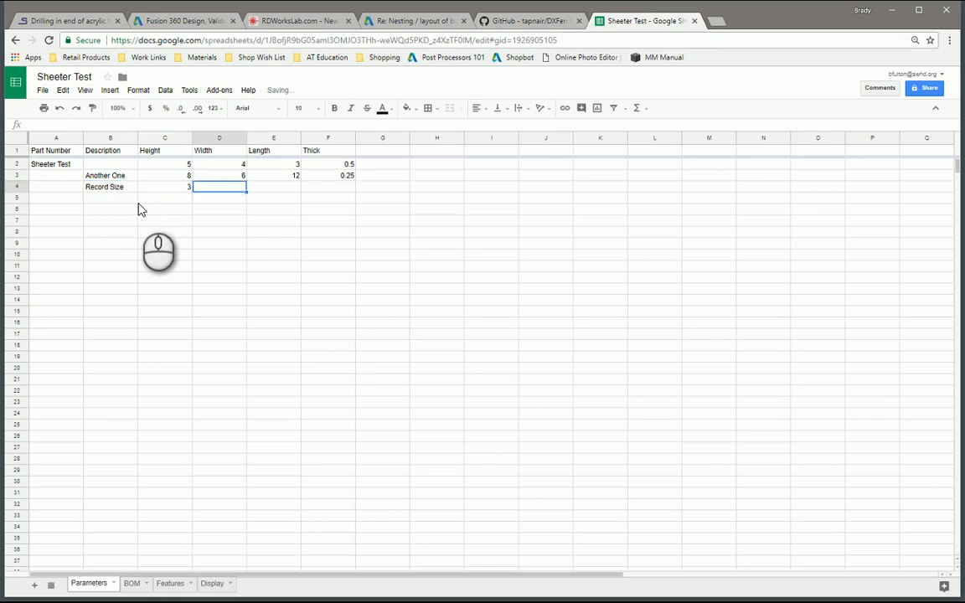
text(3)
key(Tab)
text(3)
key(Tab)
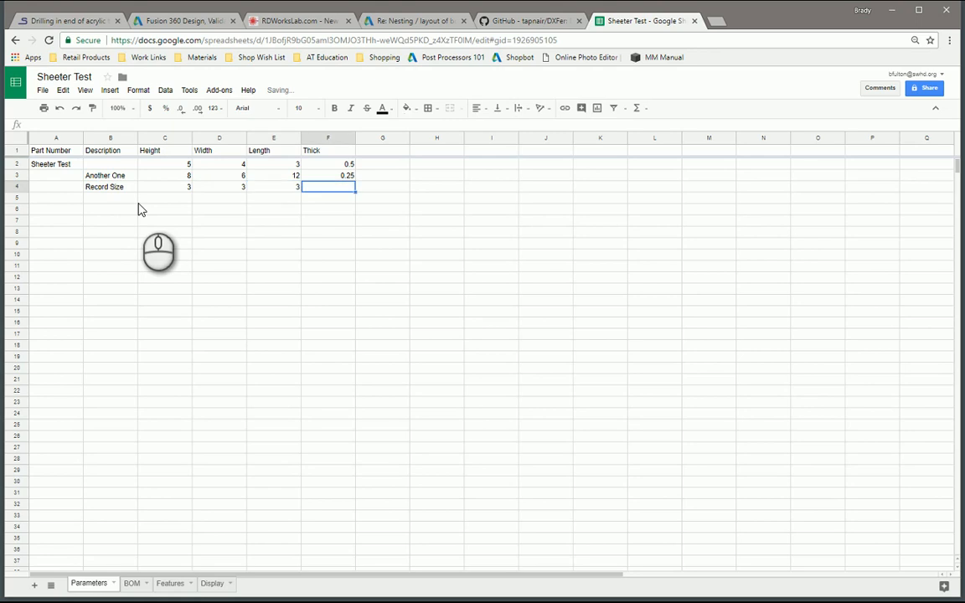
text(.125)
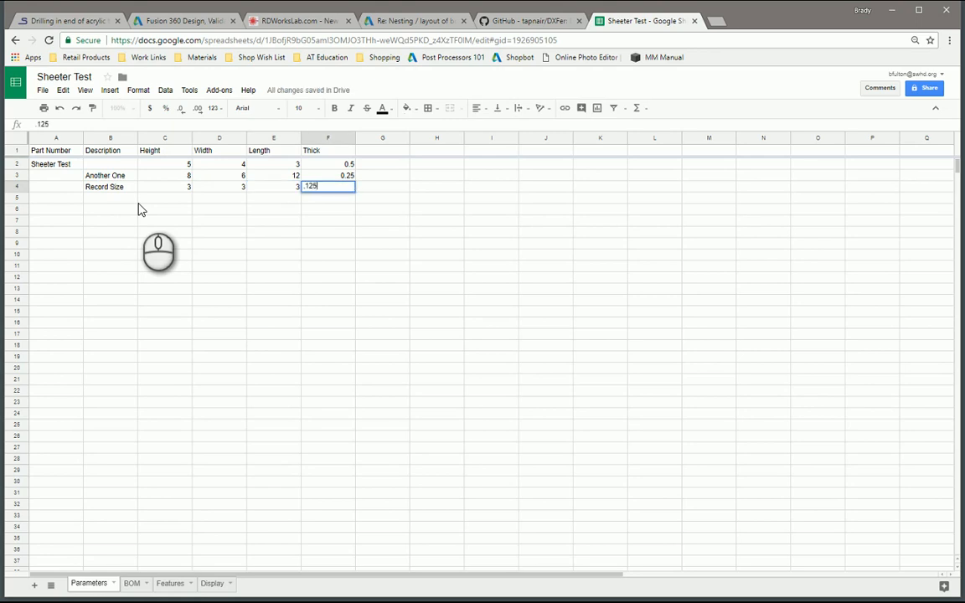
key(Return)
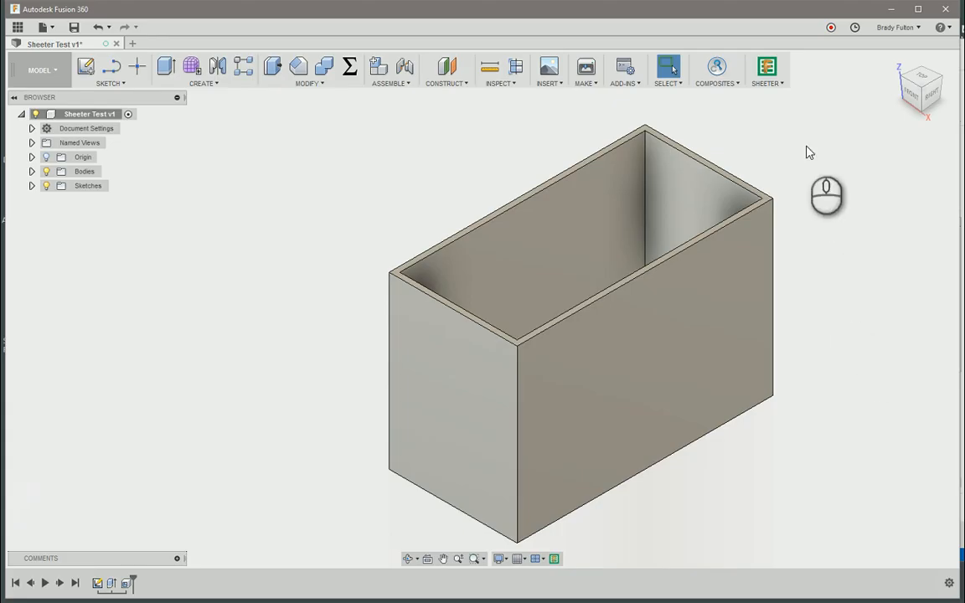
Switch to Fusion 360 and sync the design with the Google Sheet, pulling the Record Size row into the model.
click(768, 84)
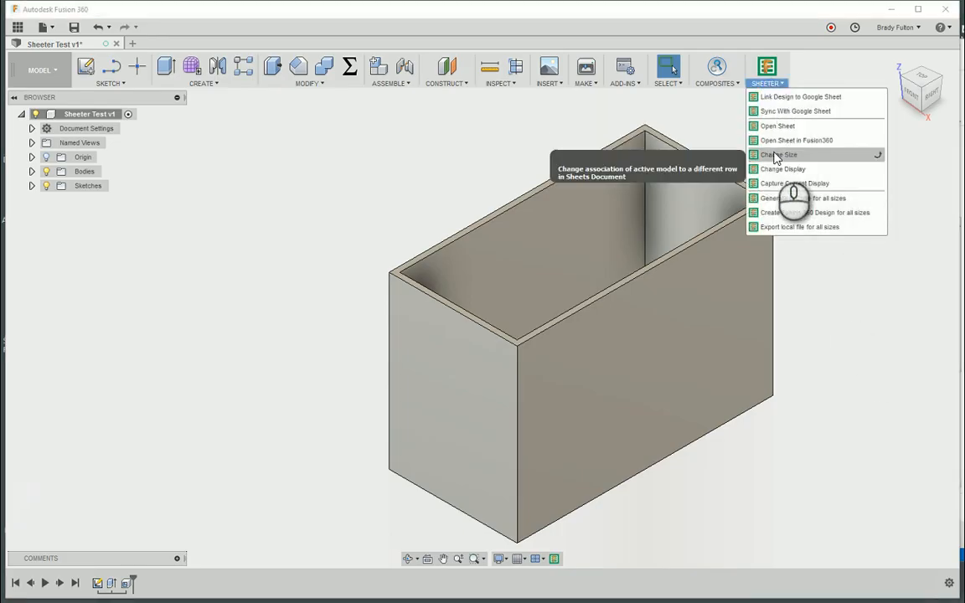
click(785, 112)
click(793, 255)
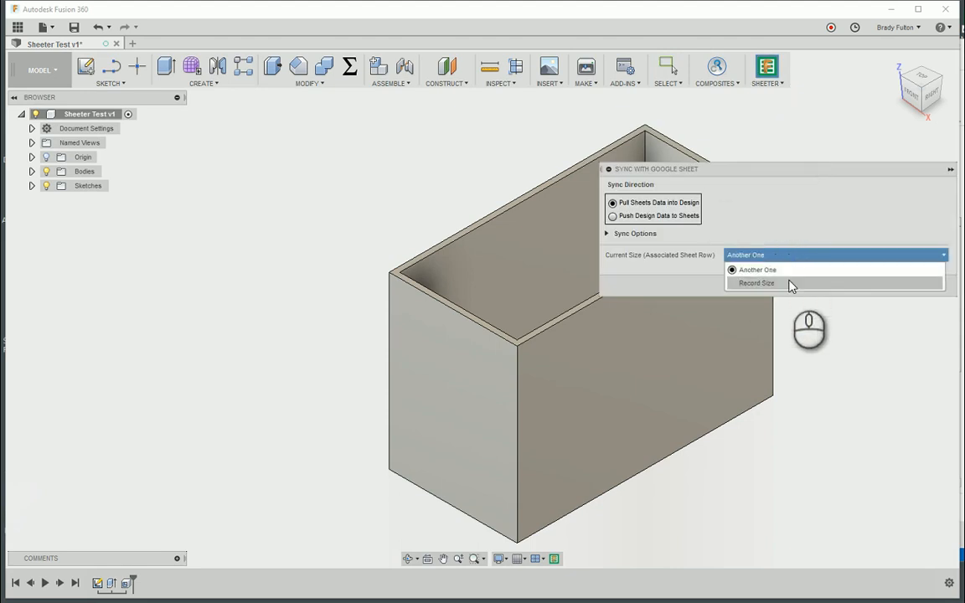
click(791, 285)
click(882, 284)
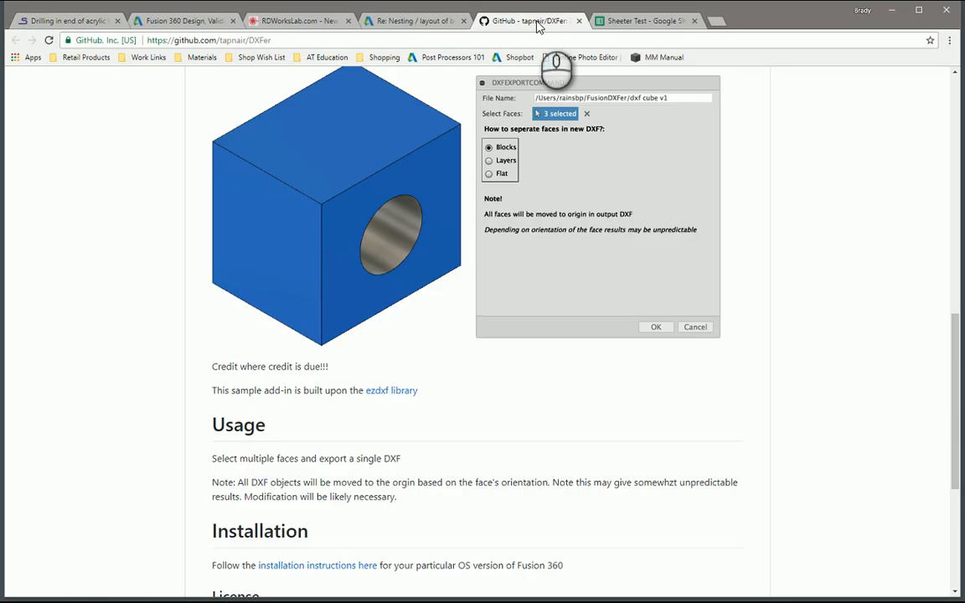
Download the DXFer repository from its GitHub page as a ZIP file.
scroll(182, 295, up, 10)
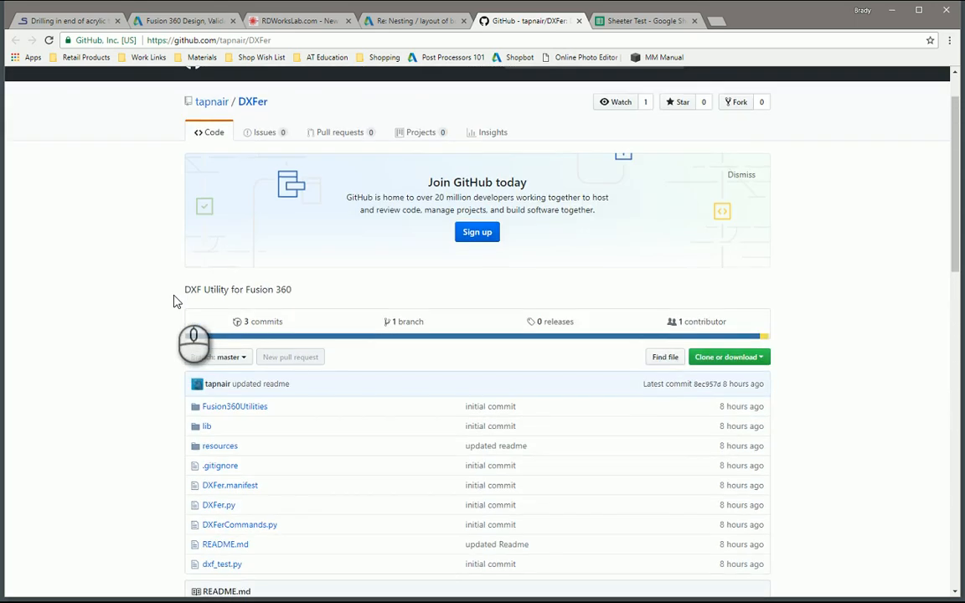
scroll(175, 302, down, 5)
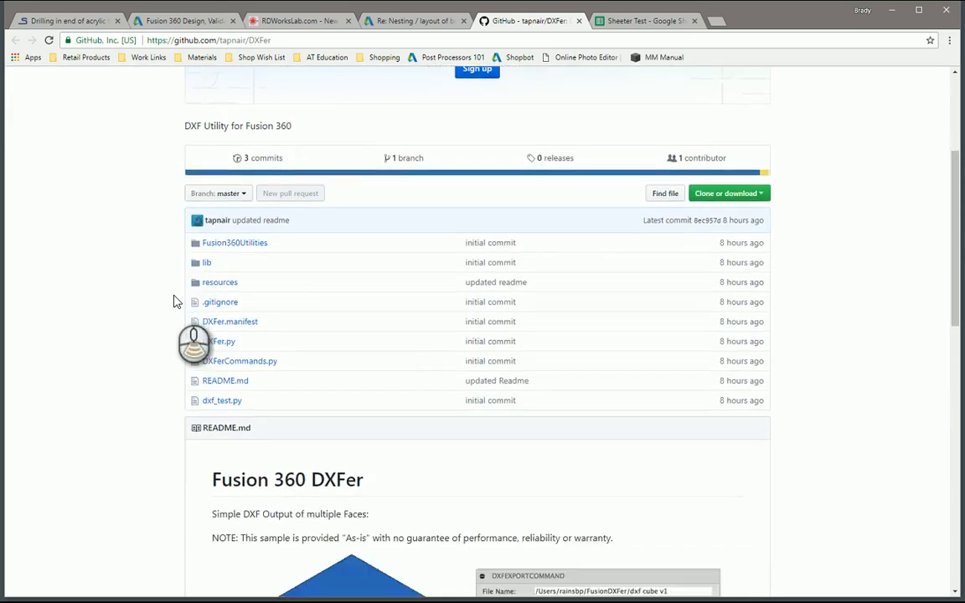
scroll(176, 302, up, 4)
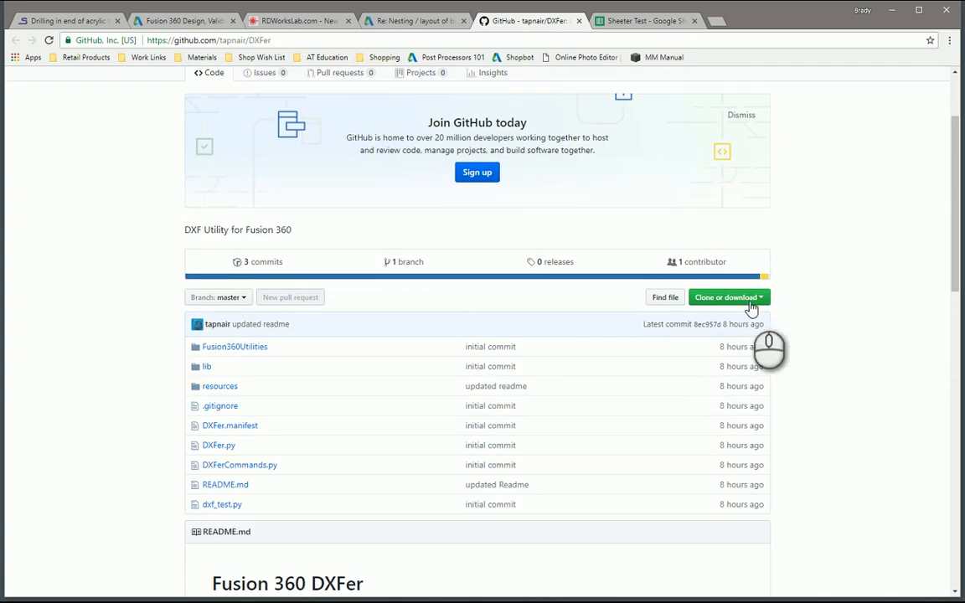
click(754, 298)
click(722, 391)
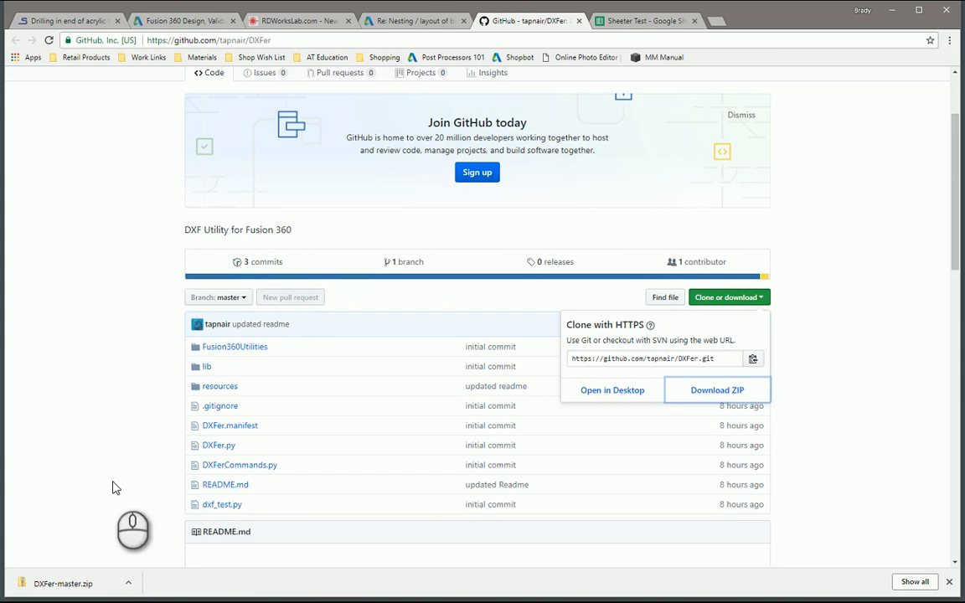
Open the downloaded DXFer-master.zip and extract its contents into the Fusion 360 Add-ins folder under Documents.
click(82, 589)
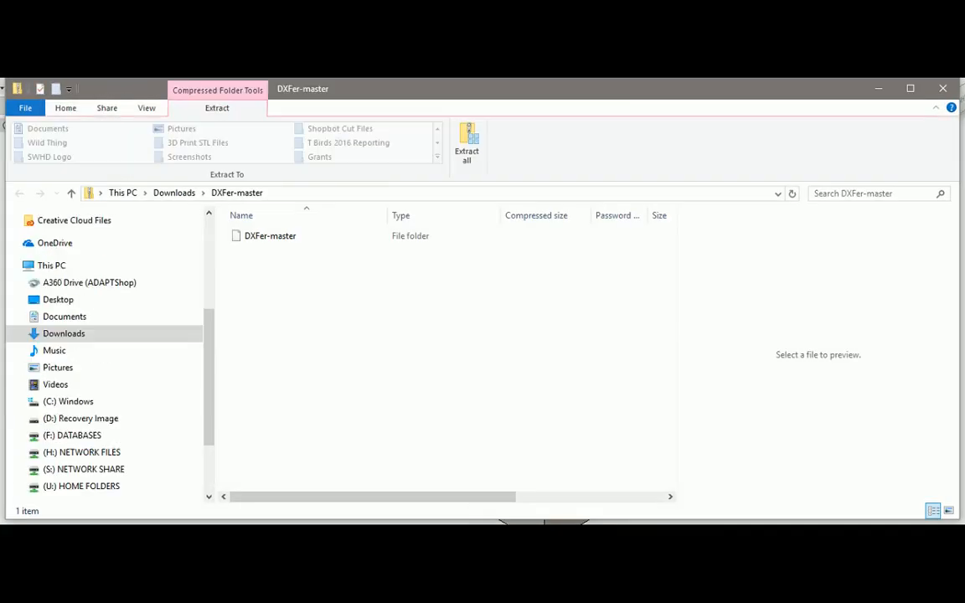
click(459, 158)
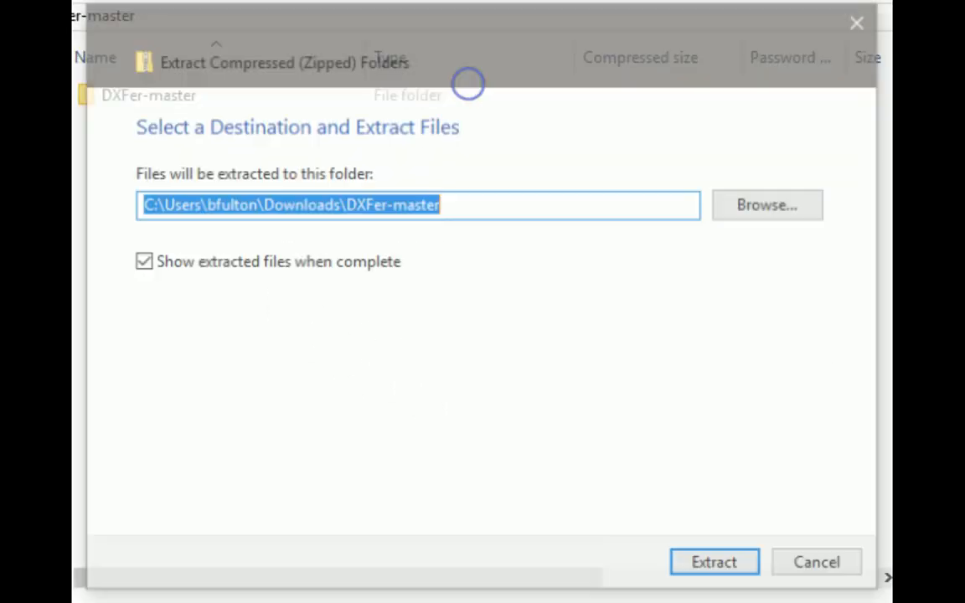
click(784, 208)
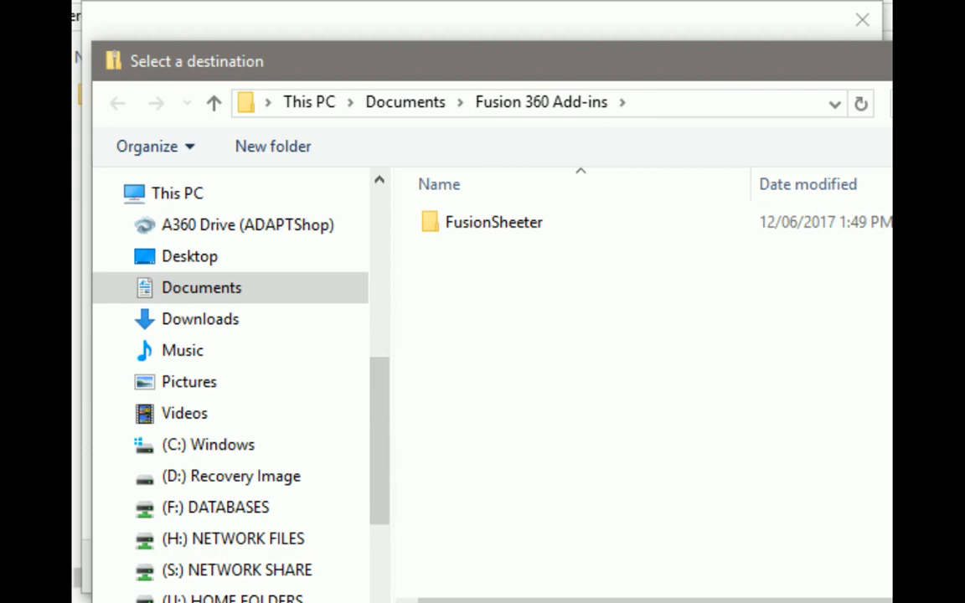
key(Return)
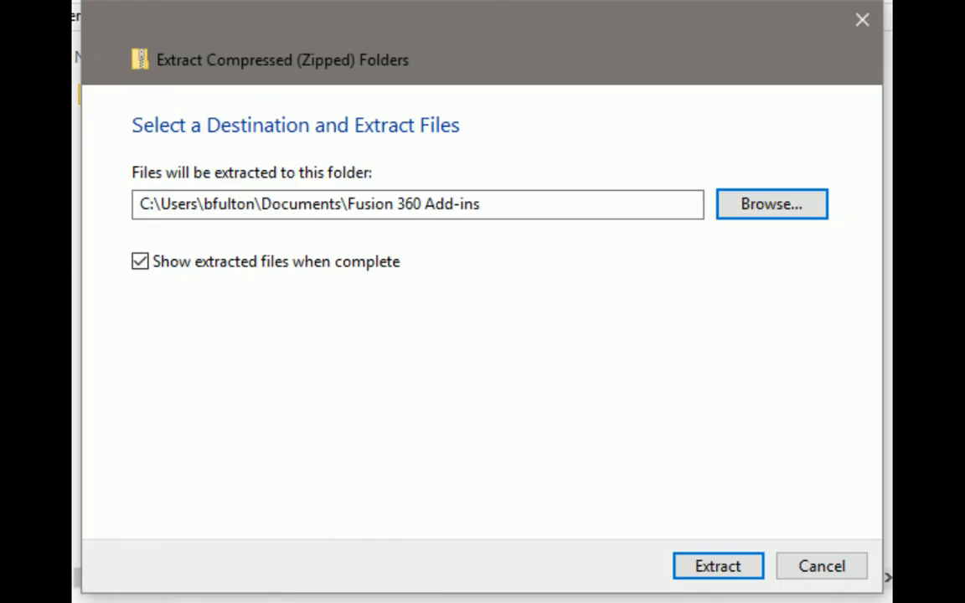
click(723, 565)
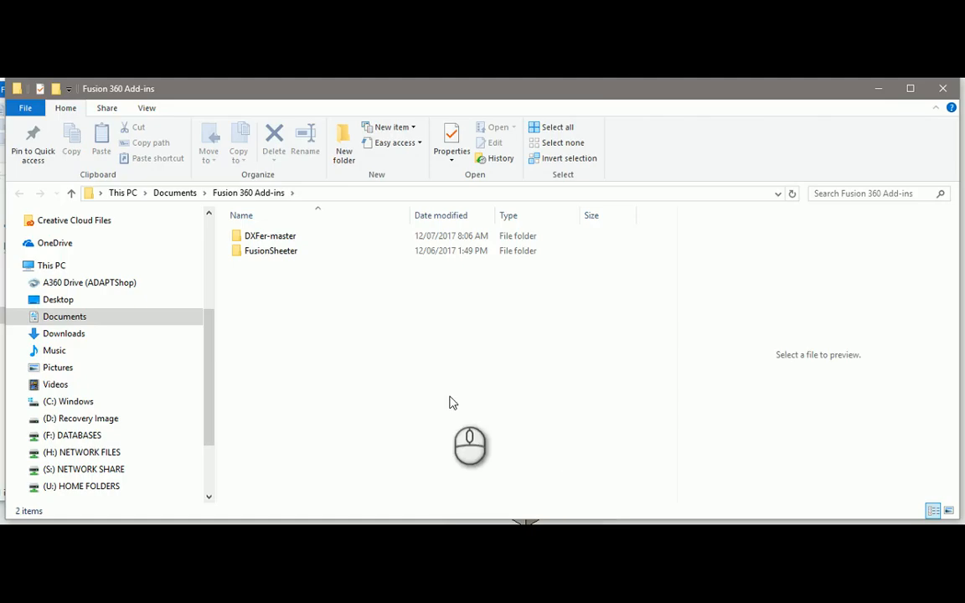
Rename the extracted DXFer-master folder as DXFer and close both File Explorer windows.
click(288, 235)
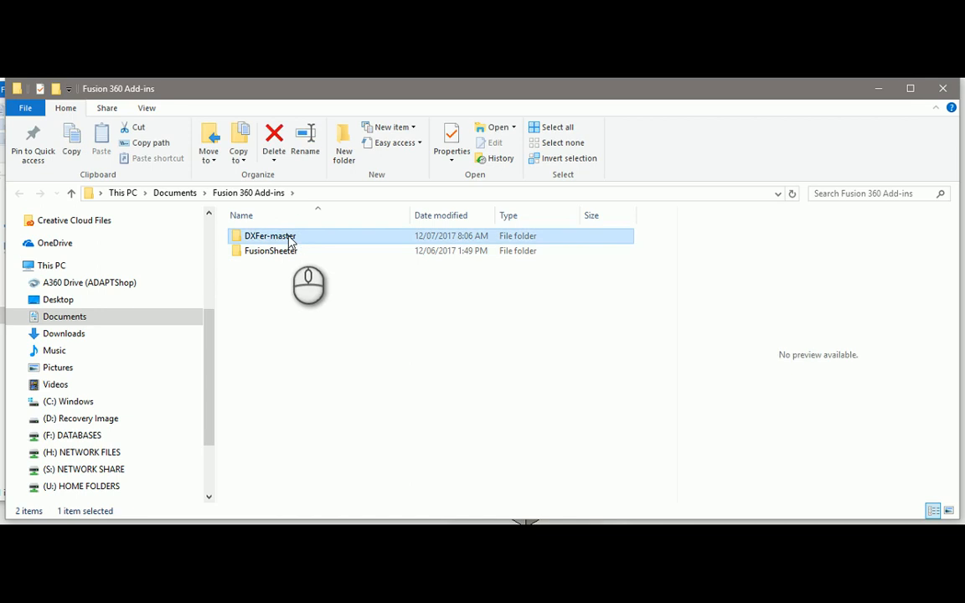
click(289, 238)
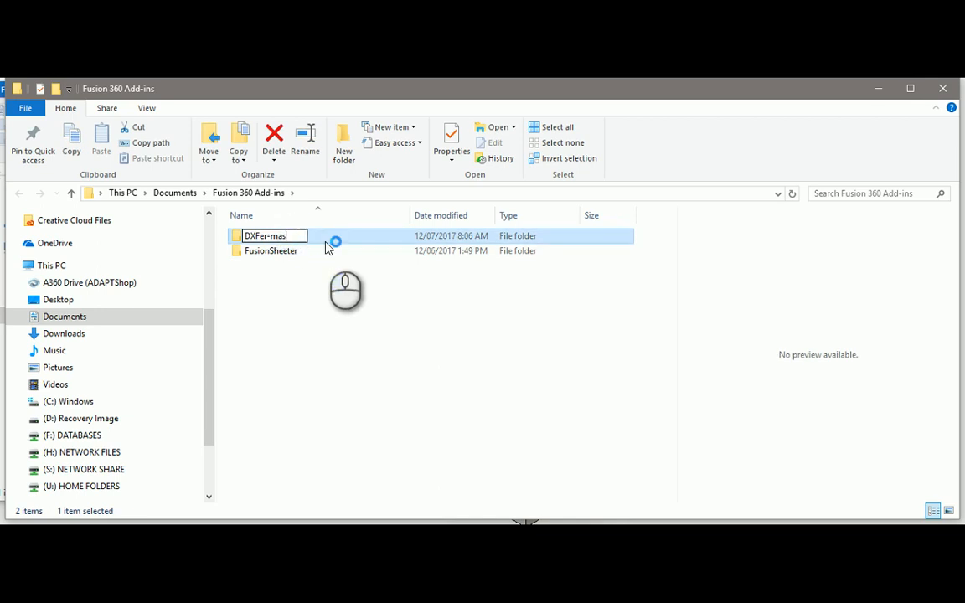
key(BackSpace)
key(BackSpace)
key(BackSpace)
key(Return)
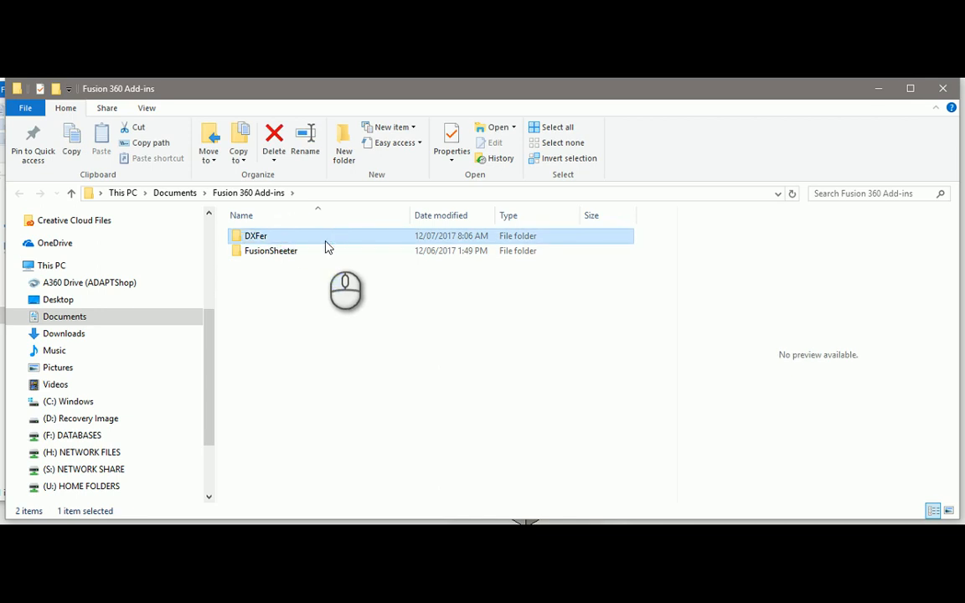
click(943, 89)
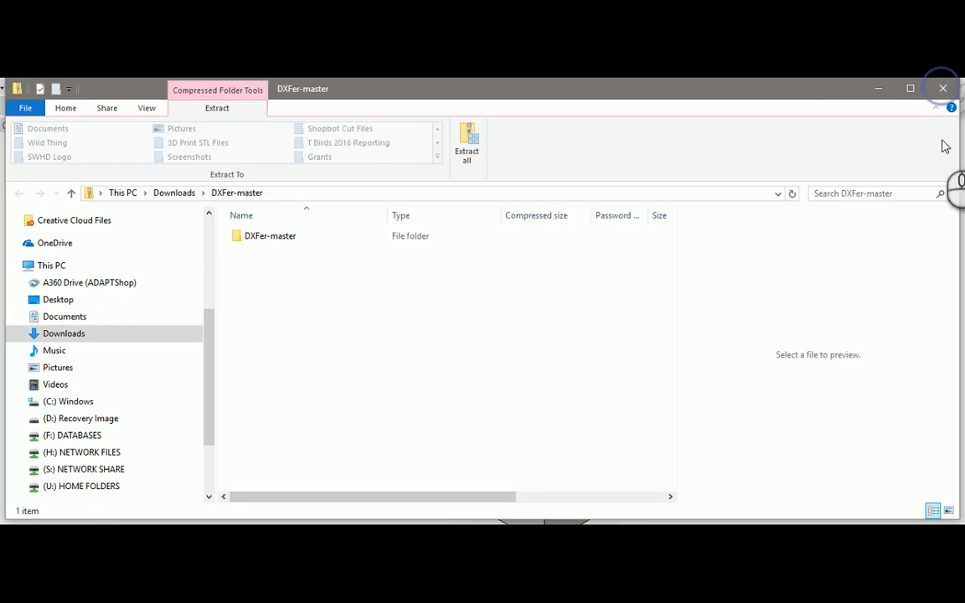
click(944, 87)
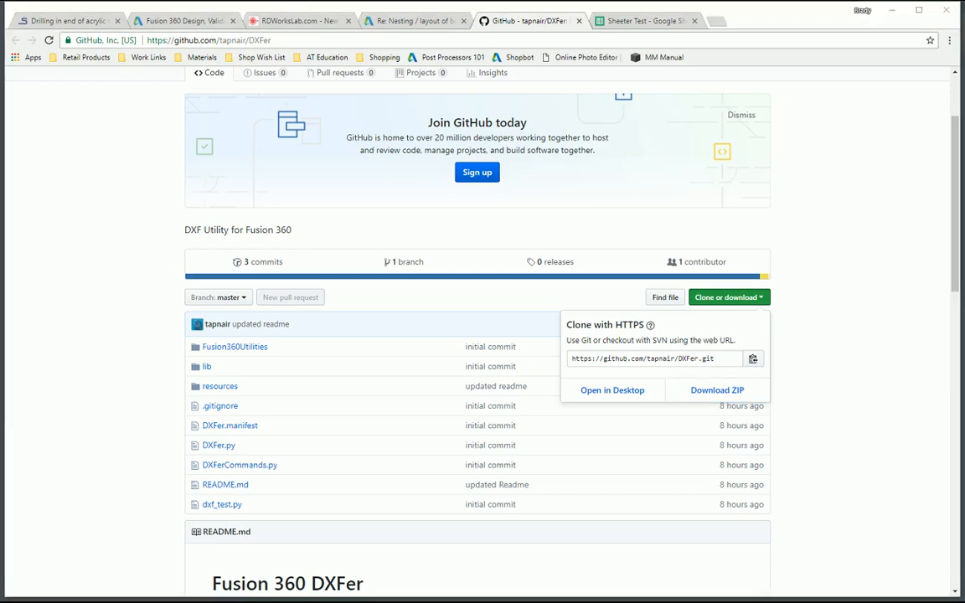
Switch to Fusion 360 and add the DXFer folder from Documents > Fusion 360 Add-ins as an existing add-in.
key(alt+Tab)
click(620, 86)
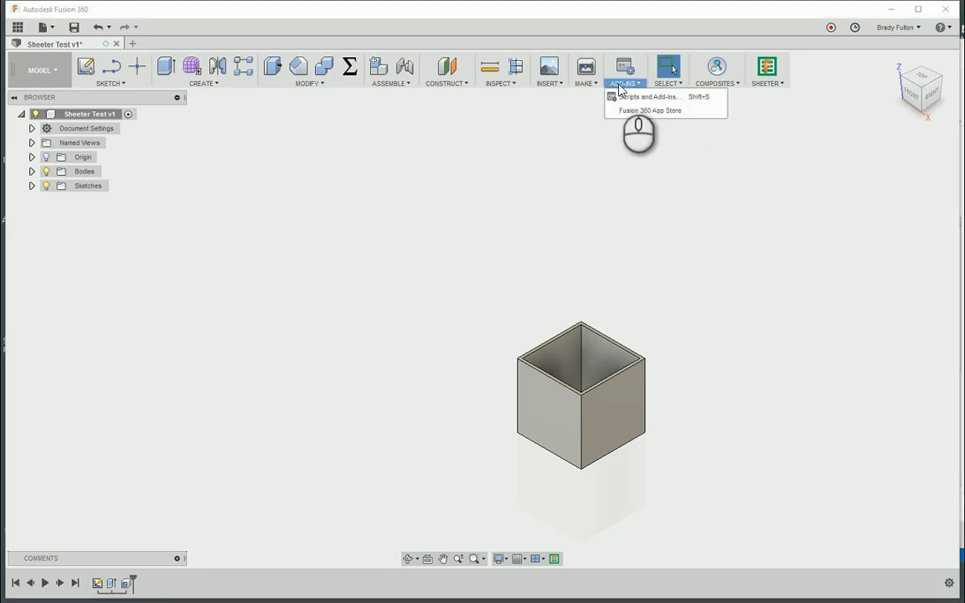
click(644, 98)
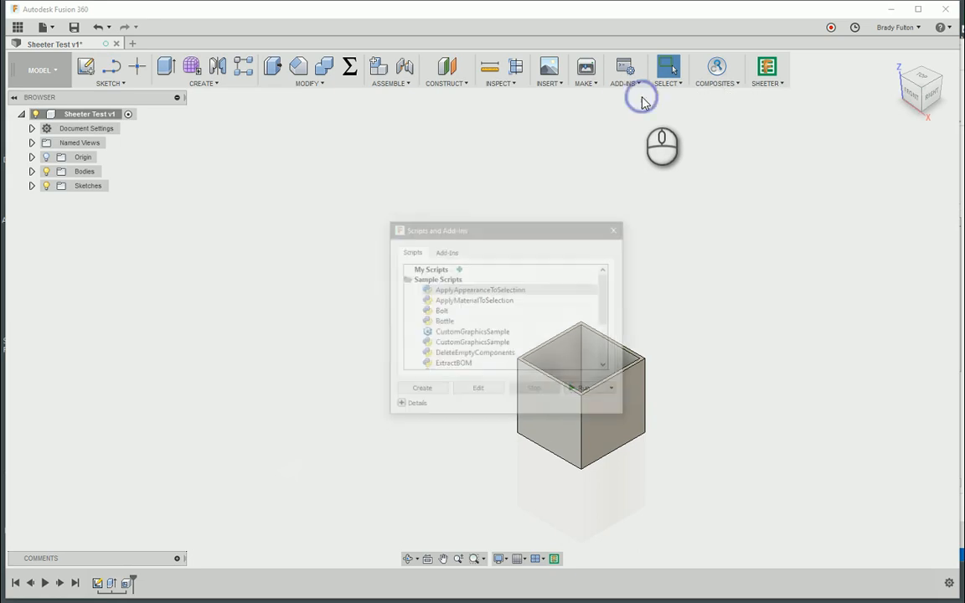
click(447, 252)
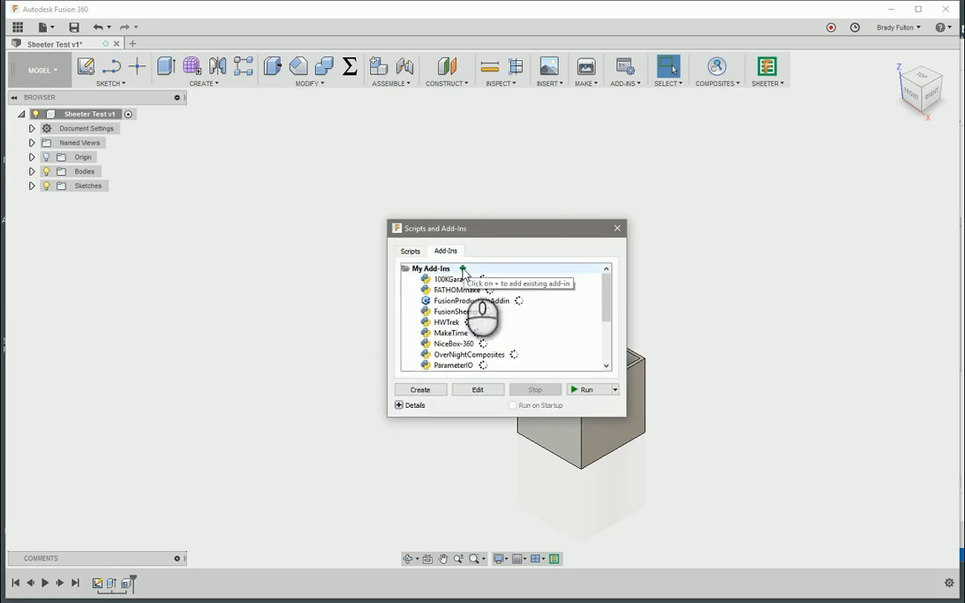
click(462, 269)
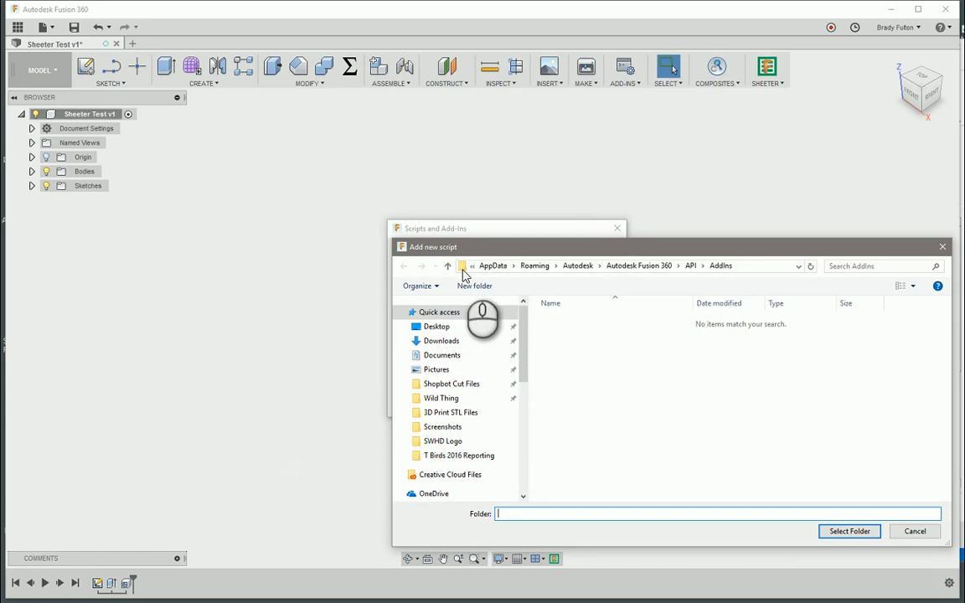
click(443, 357)
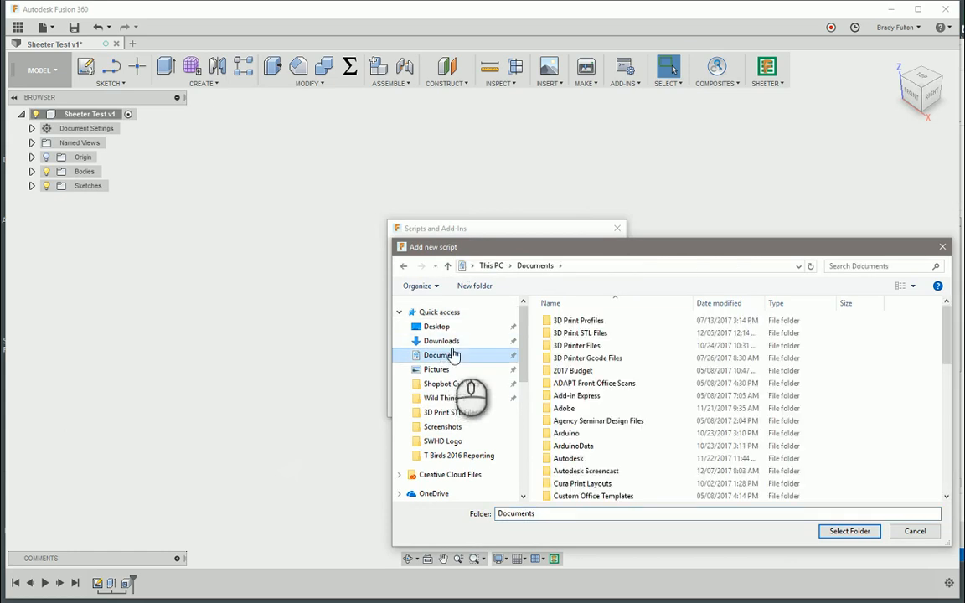
scroll(595, 444, down, 5)
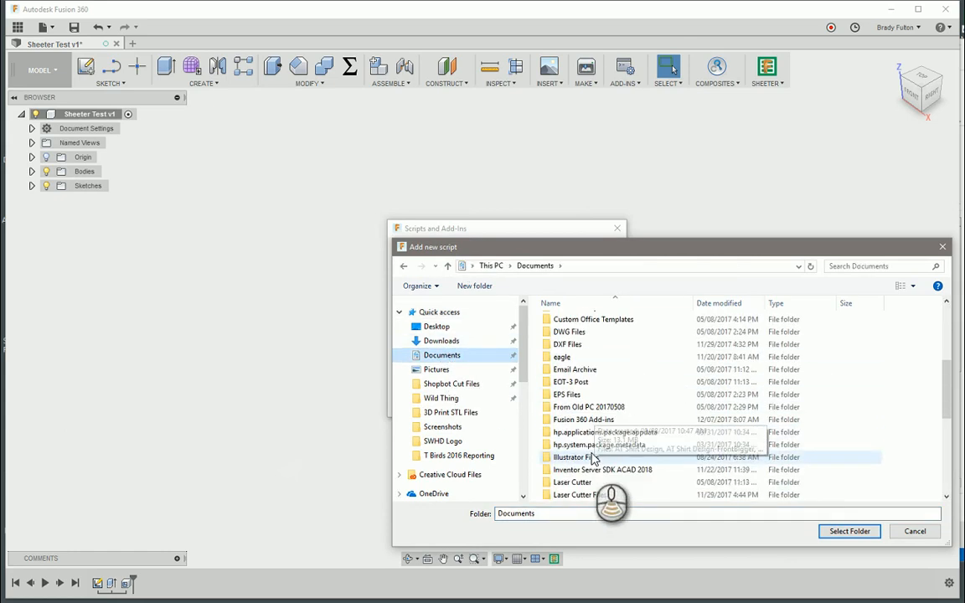
double_click(582, 421)
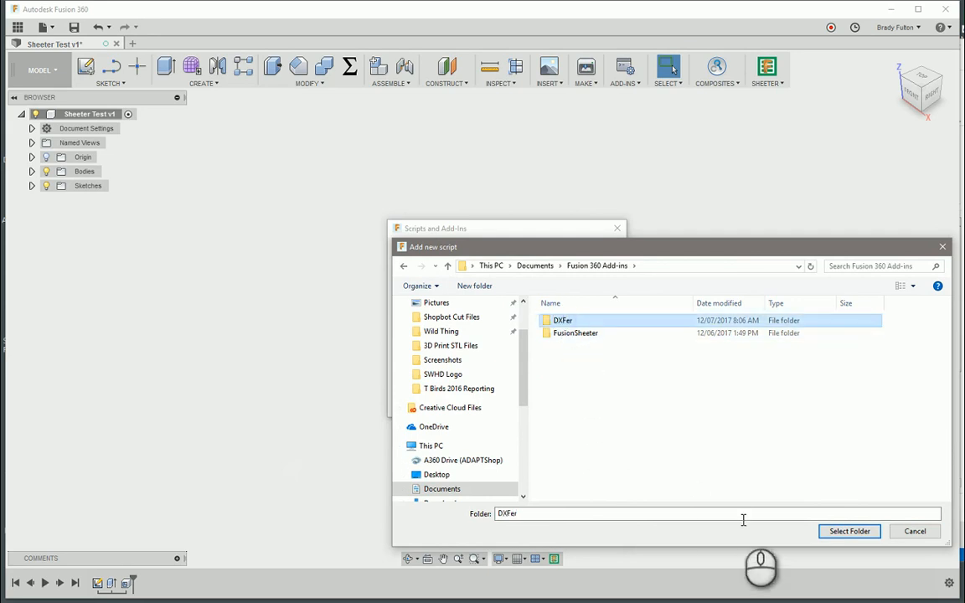
click(851, 531)
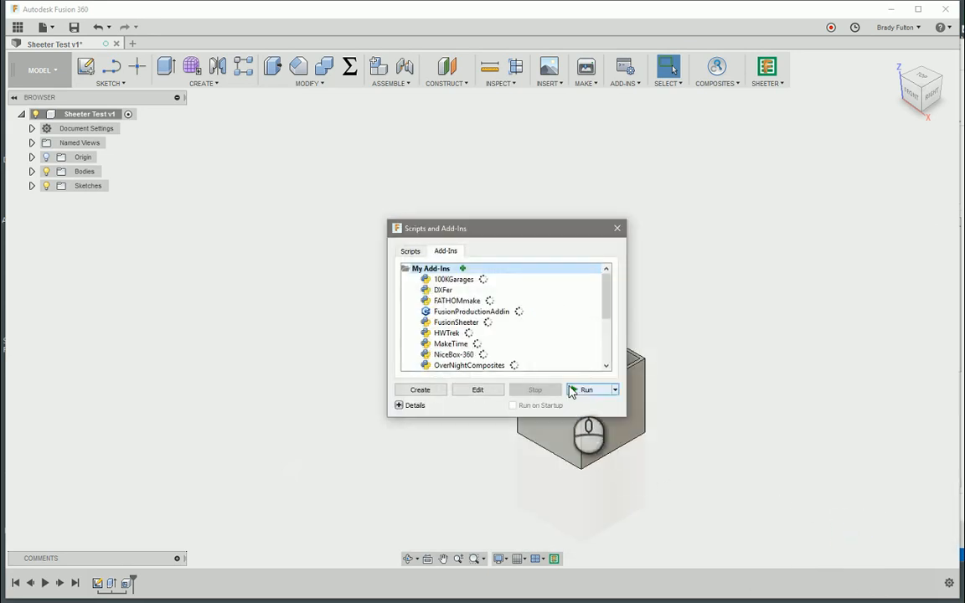
Run the DXFer add-in and check the available add-in commands for its DXF export command.
click(443, 290)
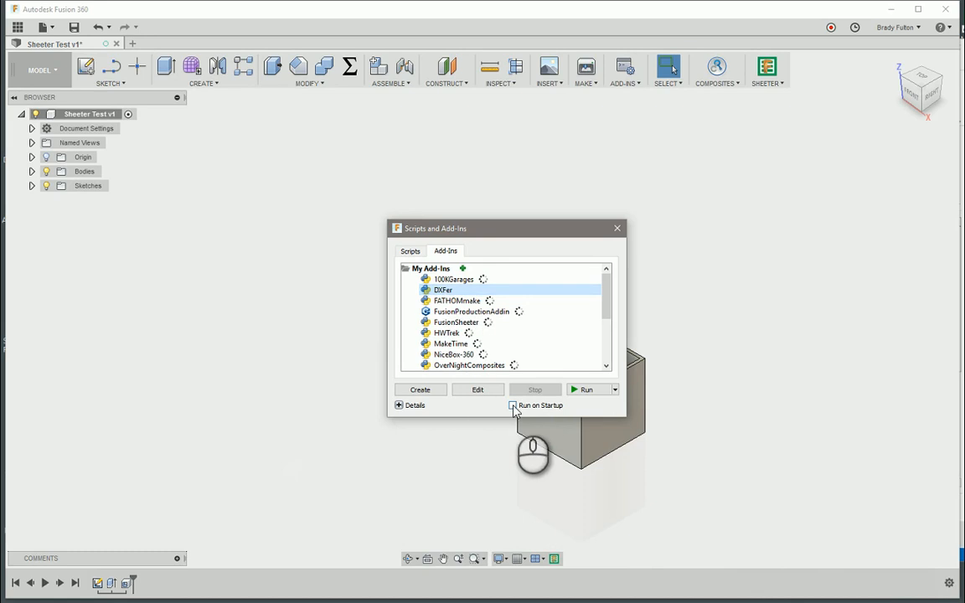
click(587, 389)
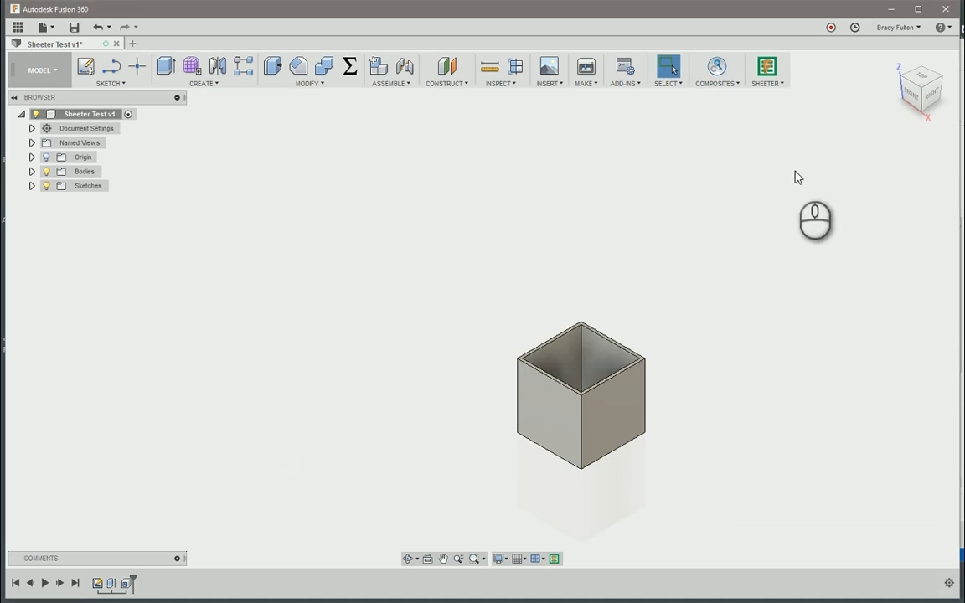
click(627, 84)
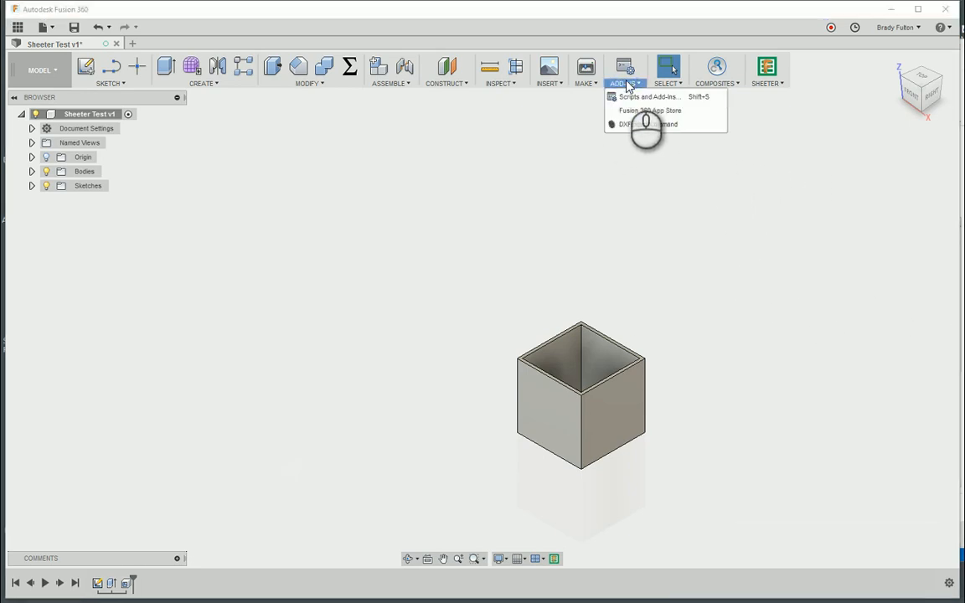
click(528, 228)
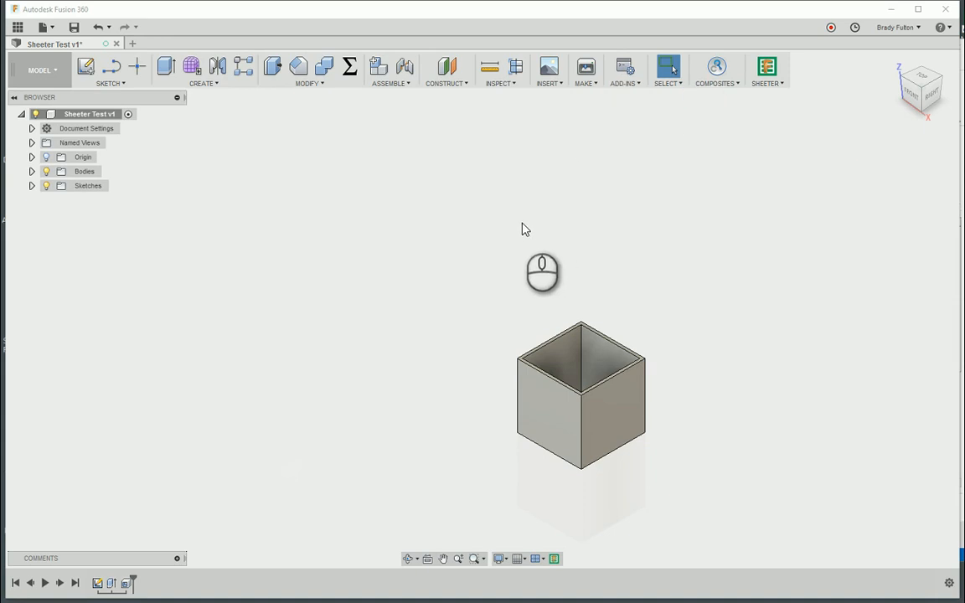
click(769, 255)
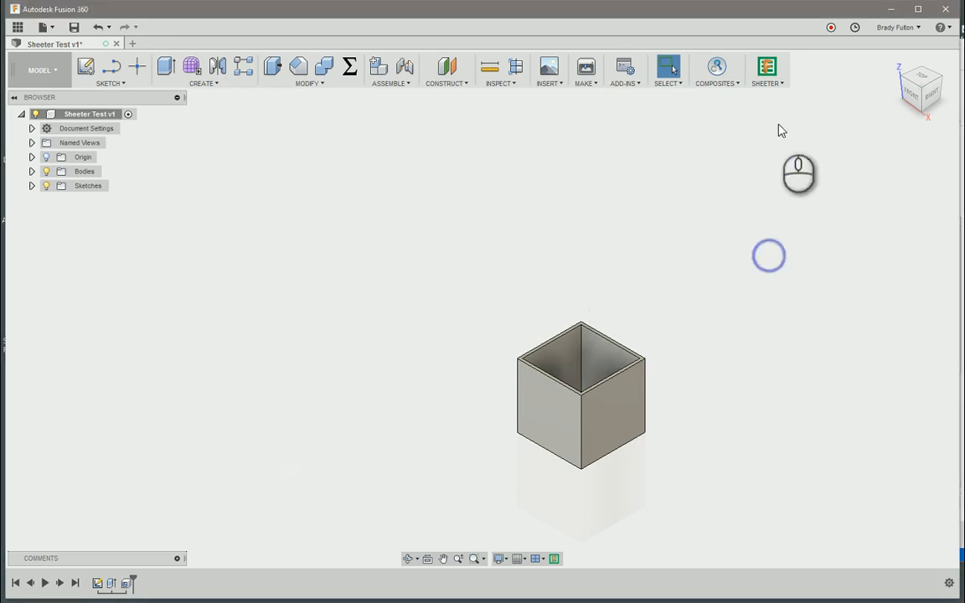
Change the box's current size from the linked sheet to the row whose name begins with Another.
click(769, 83)
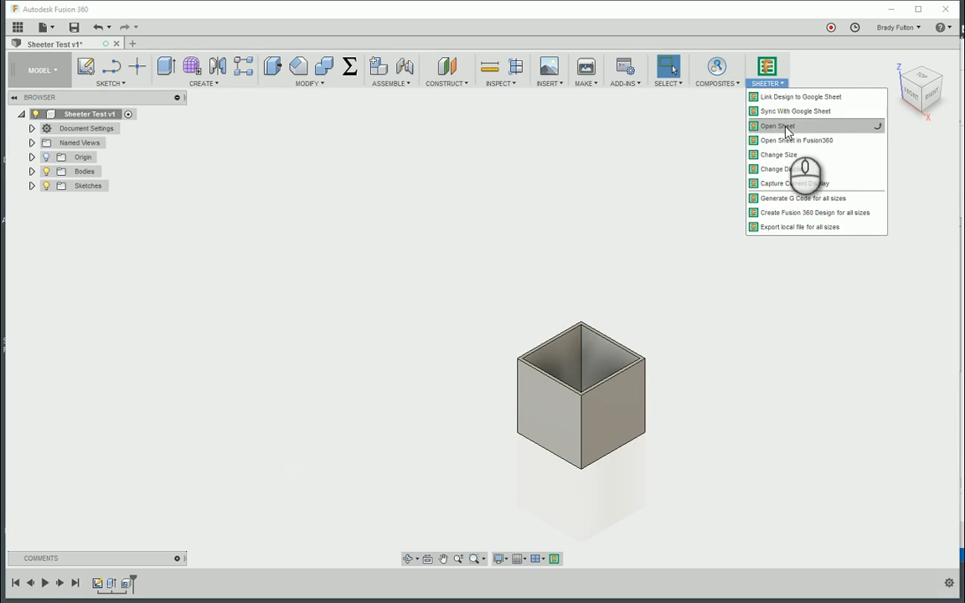
click(788, 155)
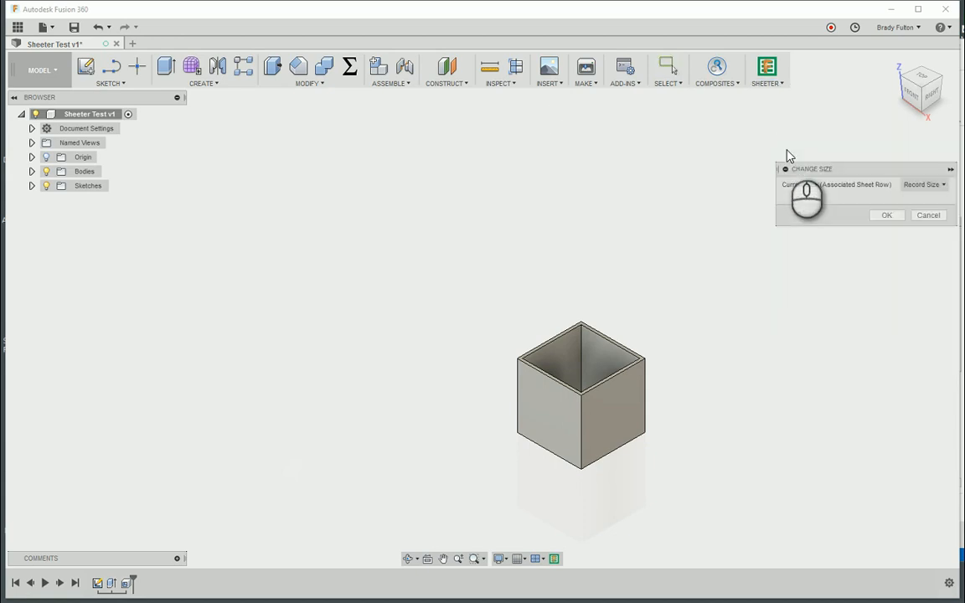
click(926, 184)
click(922, 204)
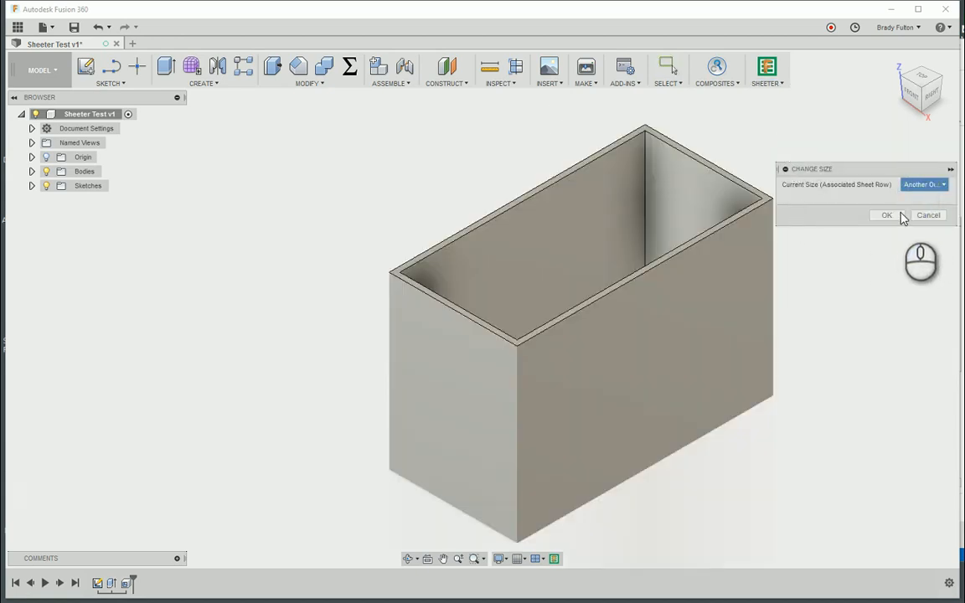
click(887, 216)
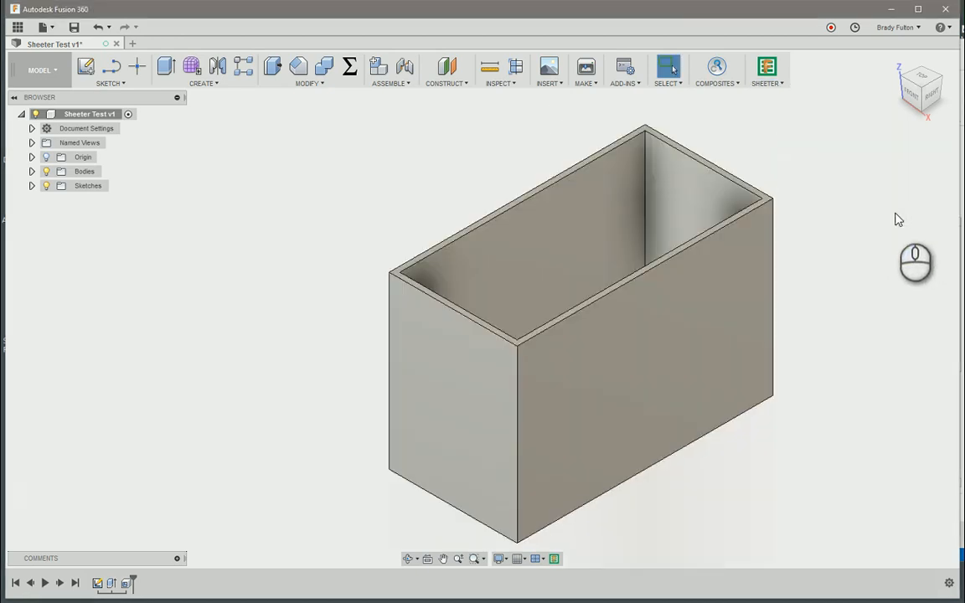
Export two adjacent outer side faces and the bottom face of the box to one DXF, separated as Blocks.
click(625, 83)
click(633, 124)
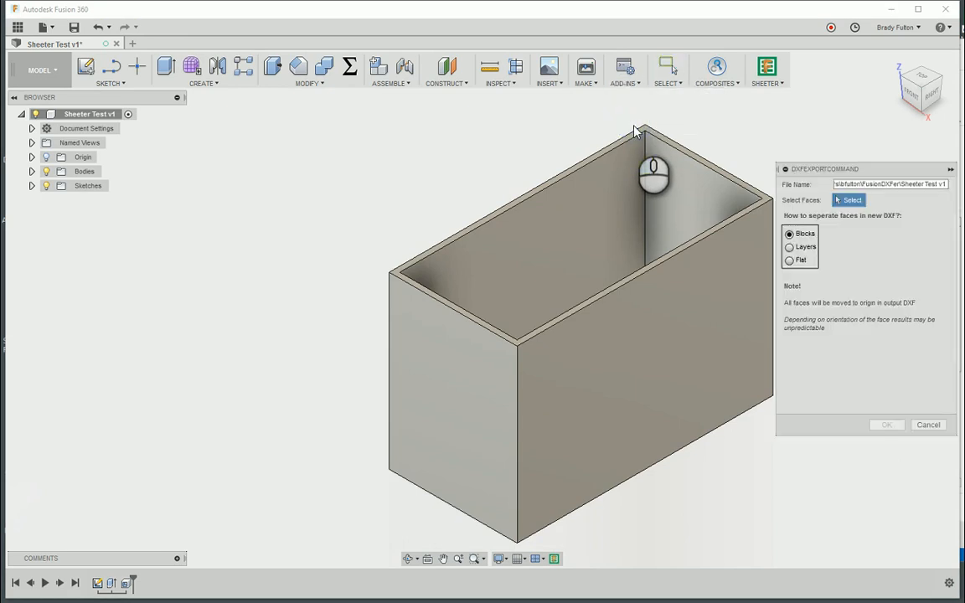
scroll(434, 168, down, 1)
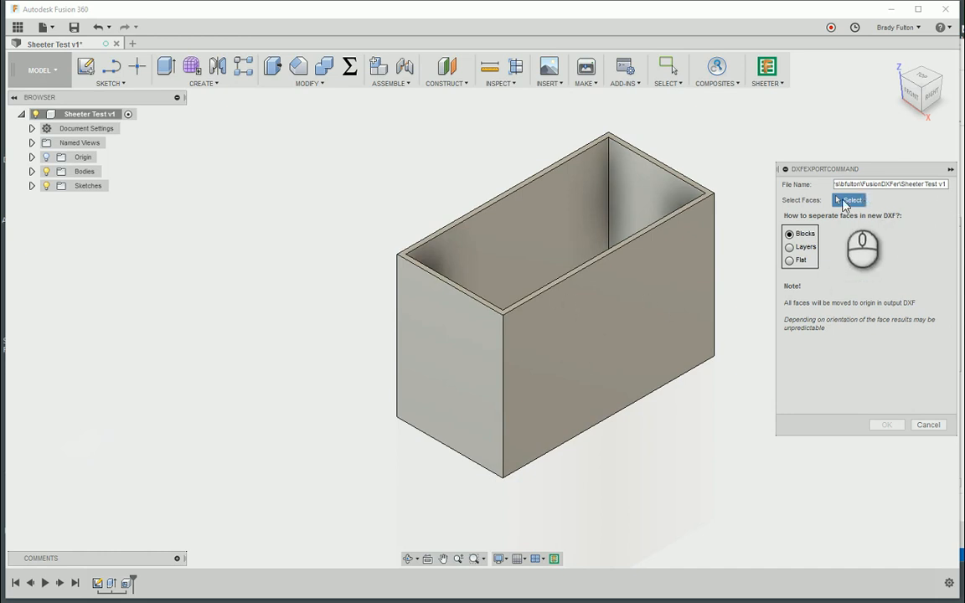
click(620, 306)
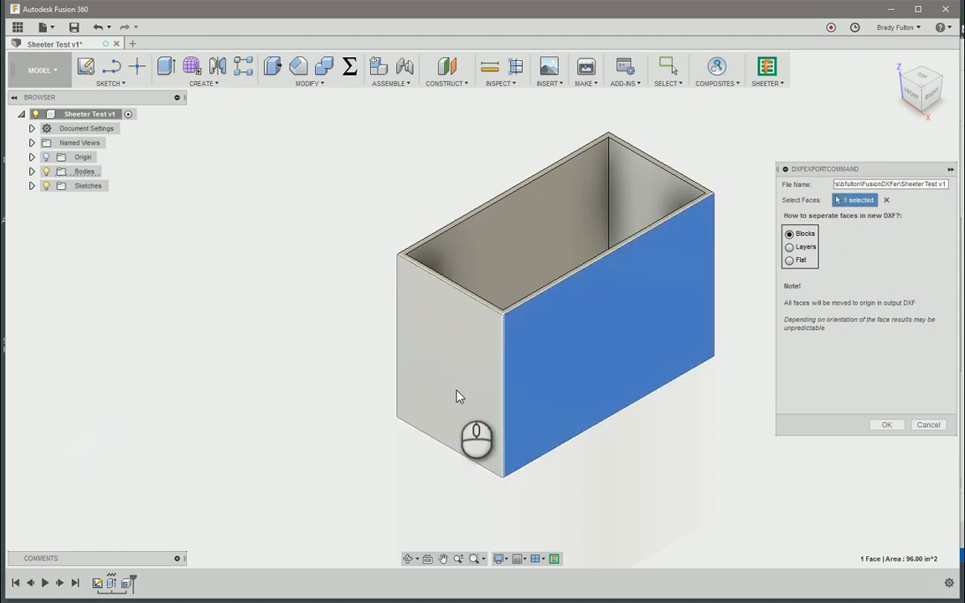
click(457, 395)
shift+middle_drag(627, 454, 629, 372)
click(627, 373)
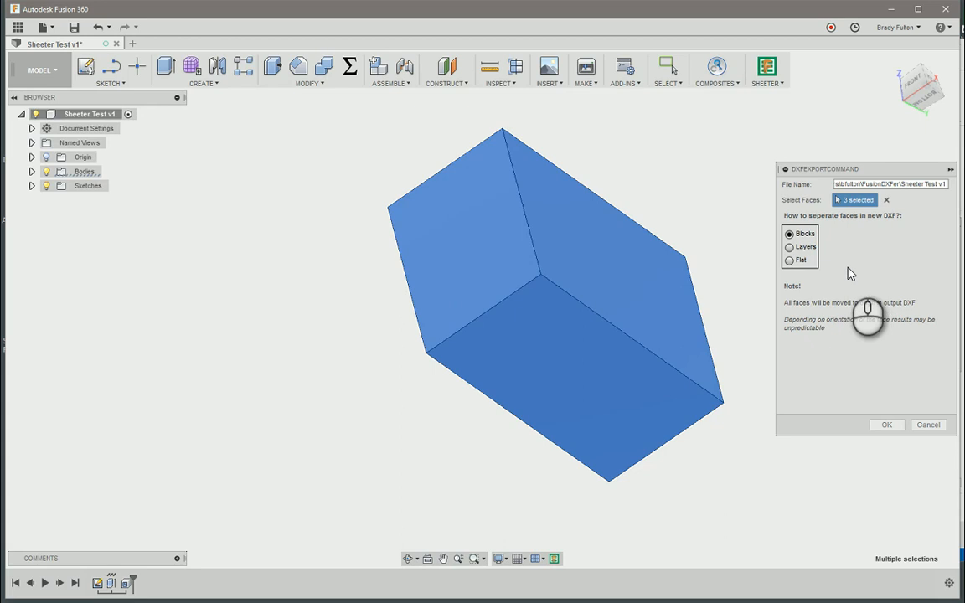
click(888, 426)
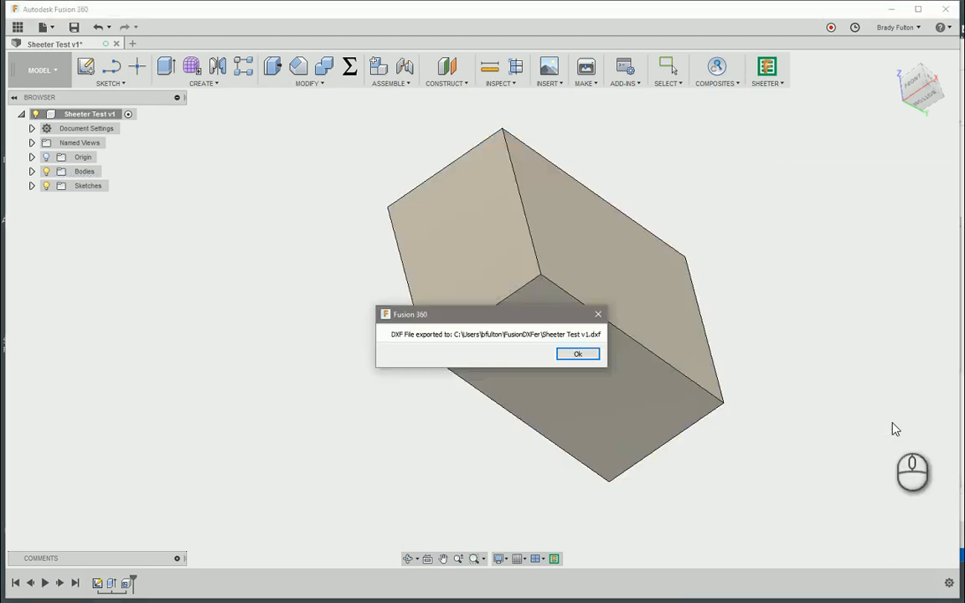
click(572, 356)
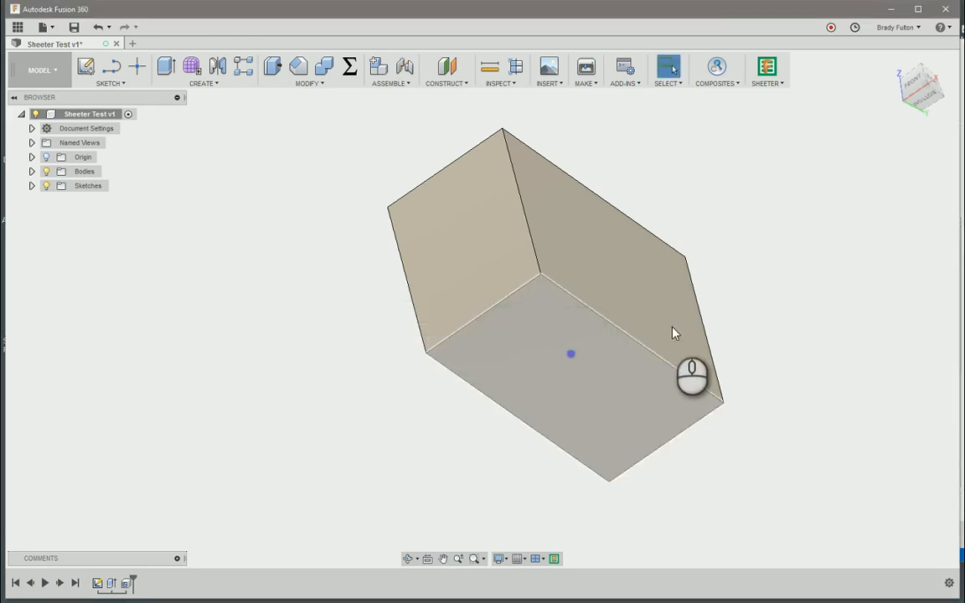
Switch to RDWorks, start importing a file, and browse to the Documents folder.
click(893, 9)
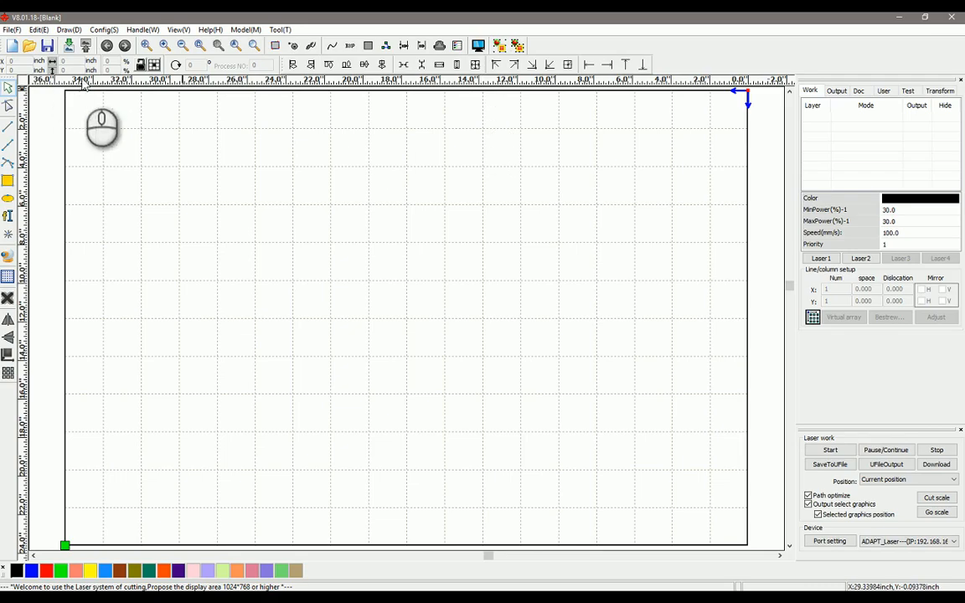
click(68, 45)
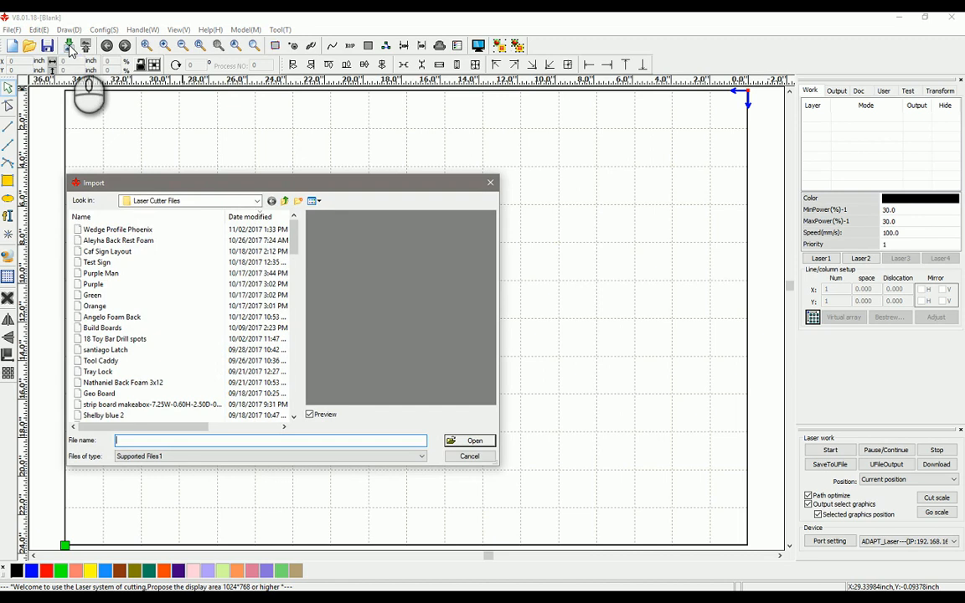
click(257, 202)
click(257, 202)
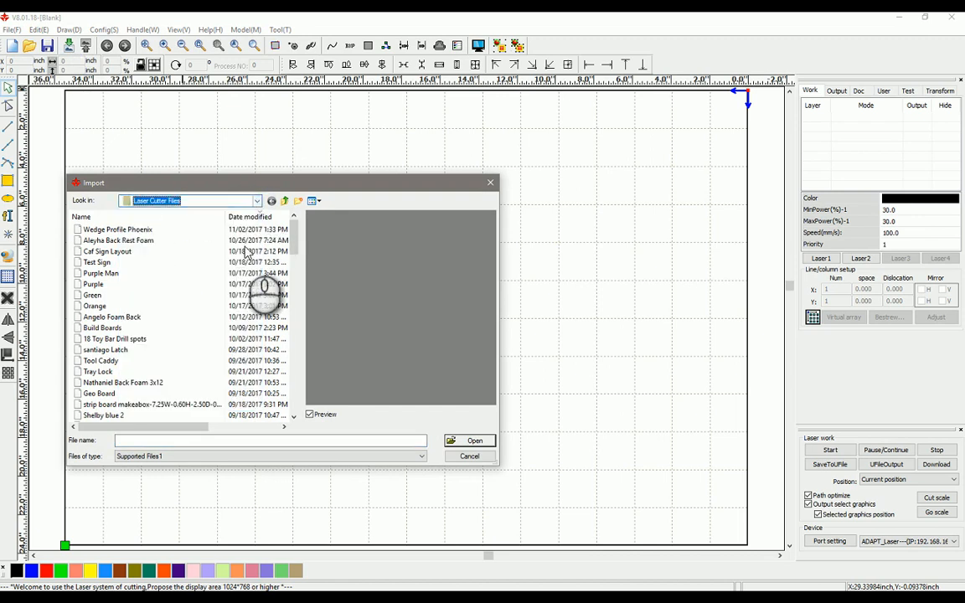
click(241, 201)
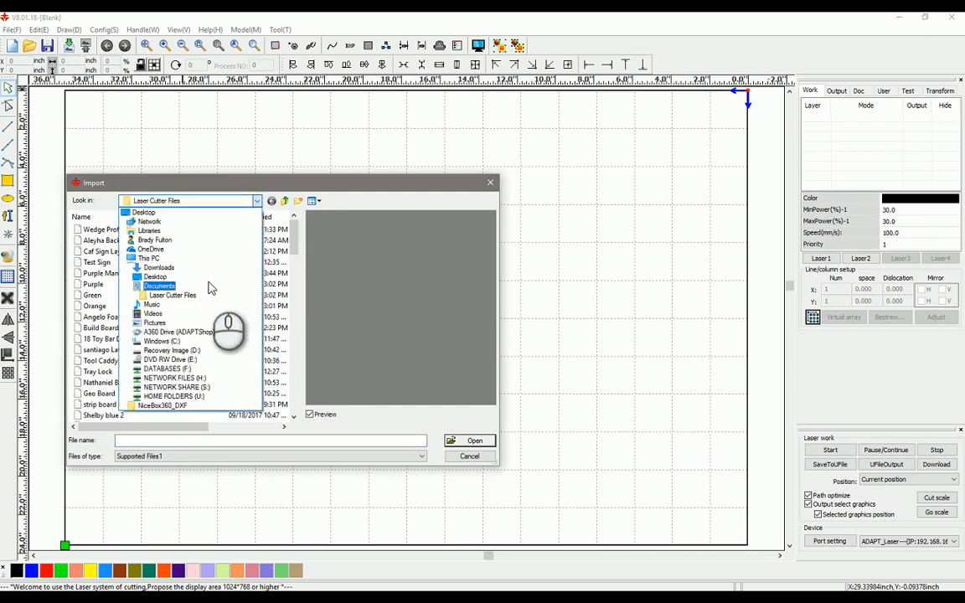
click(206, 283)
scroll(159, 314, down, 1)
scroll(155, 319, up, 1)
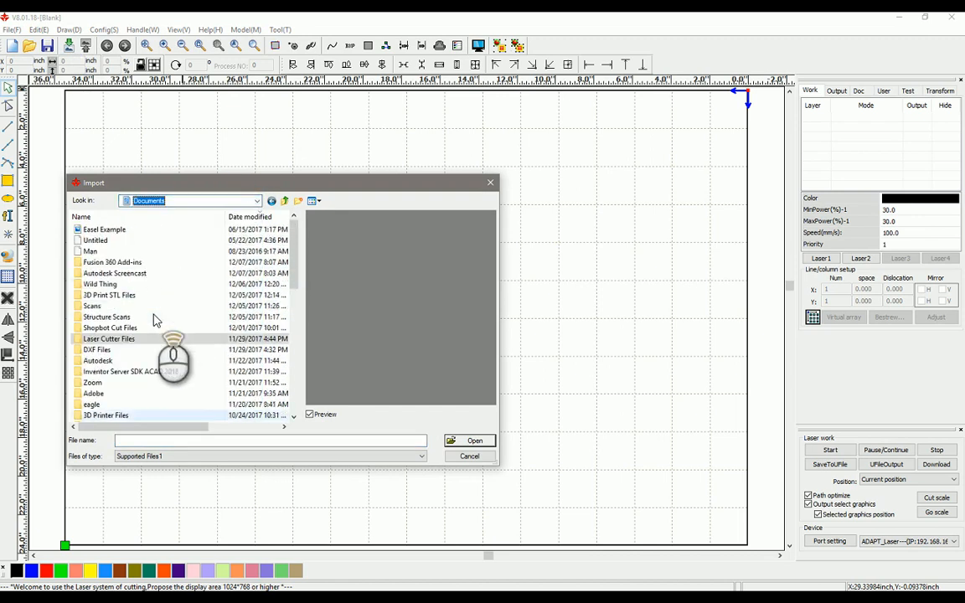
Look for the exported DXF in Fusion 360 Add-ins, DXFer and its __pycache__ folder, and return to Documents sorted by date.
click(110, 216)
scroll(125, 302, down, 1)
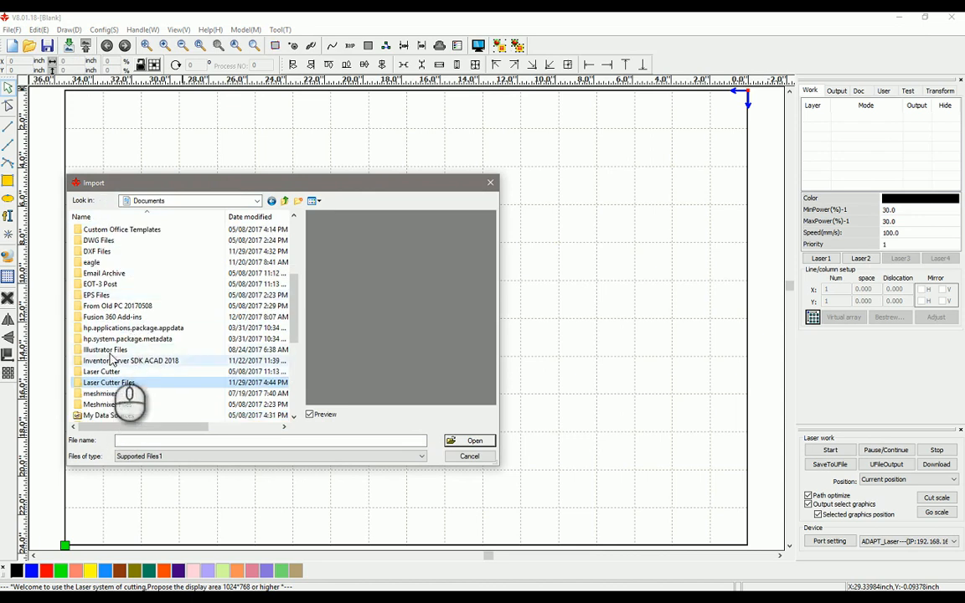
scroll(119, 340, up, 2)
scroll(119, 339, down, 1)
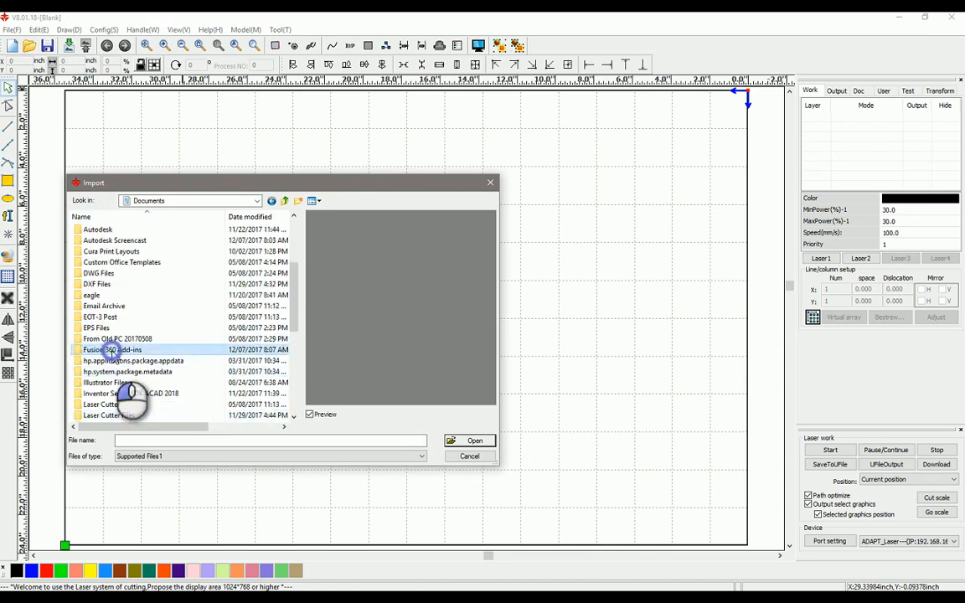
double_click(119, 315)
double_click(94, 231)
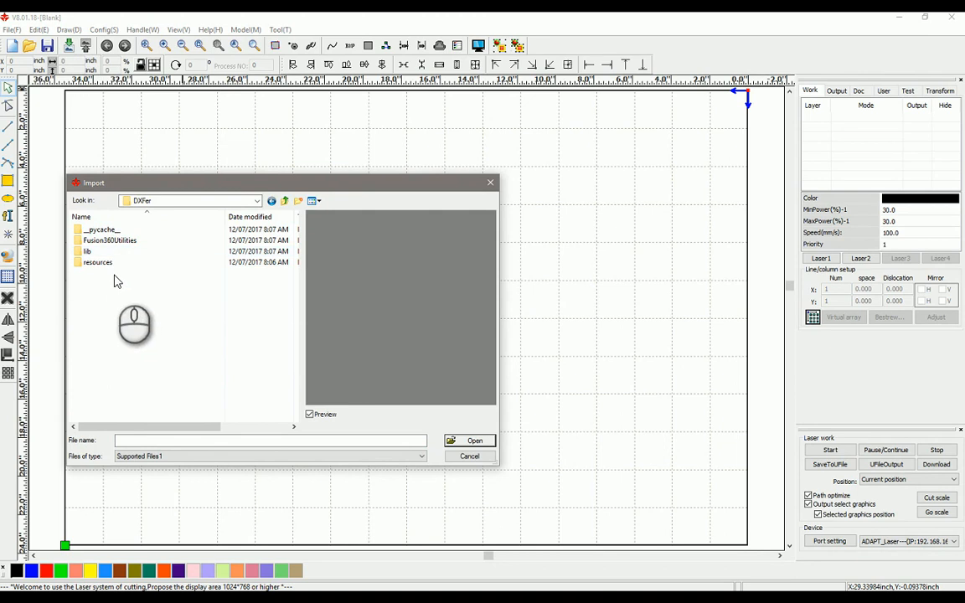
double_click(105, 229)
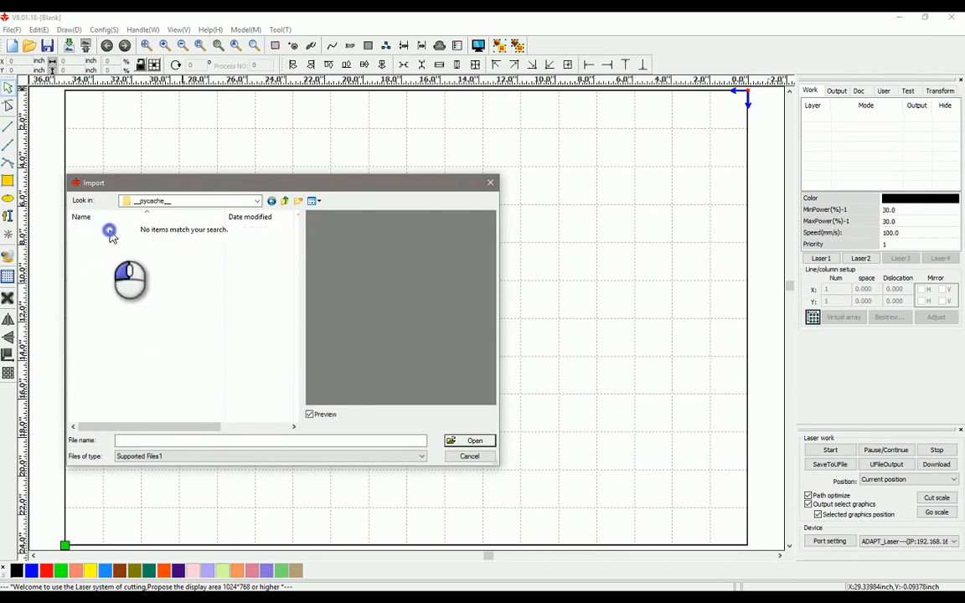
click(285, 202)
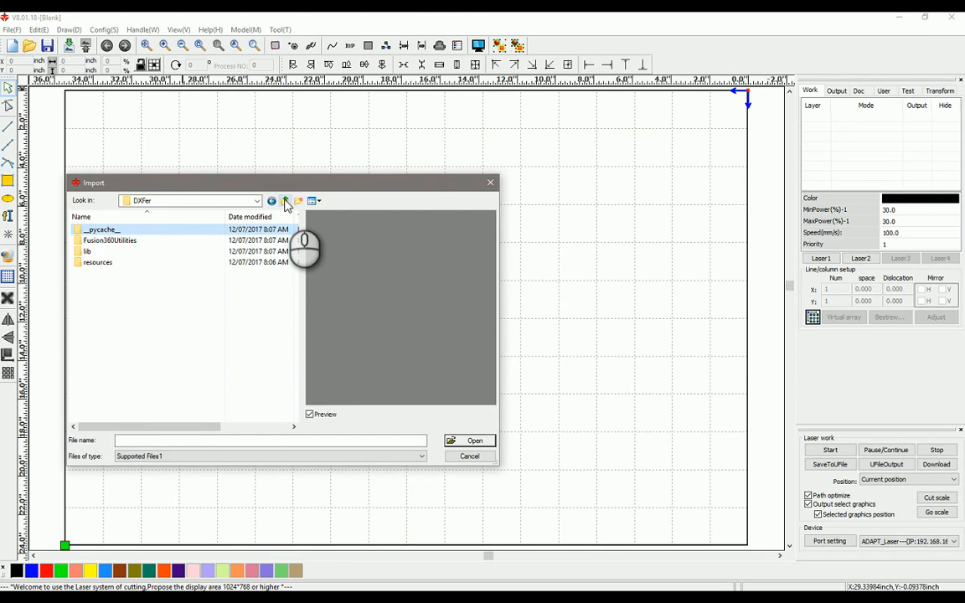
click(285, 202)
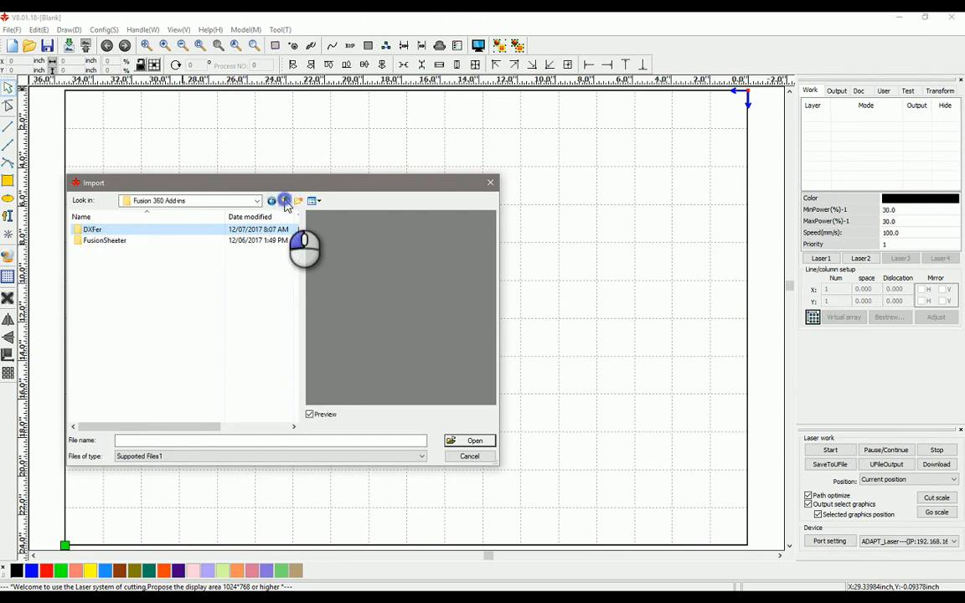
click(285, 202)
click(261, 219)
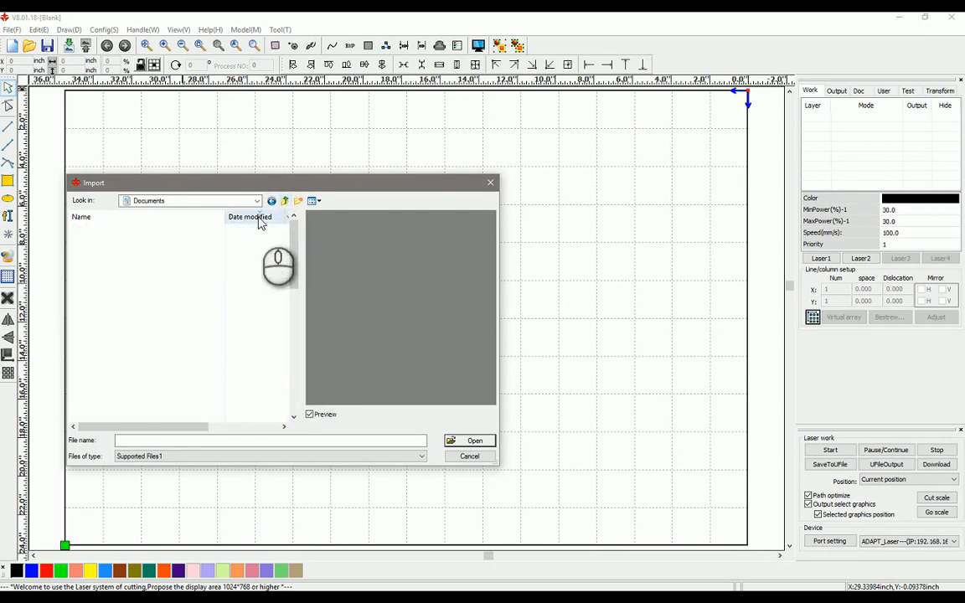
Look for the exported DXF in the DXFer add-in's Fusion360Utilities and lib folders, and cancel the import.
scroll(216, 297, down, 1)
scroll(218, 276, up, 1)
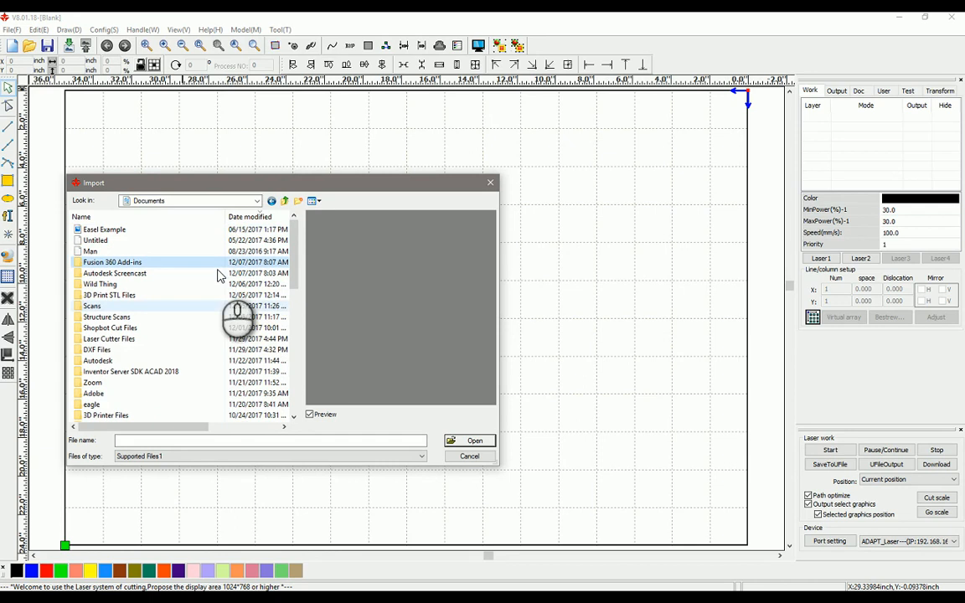
double_click(118, 262)
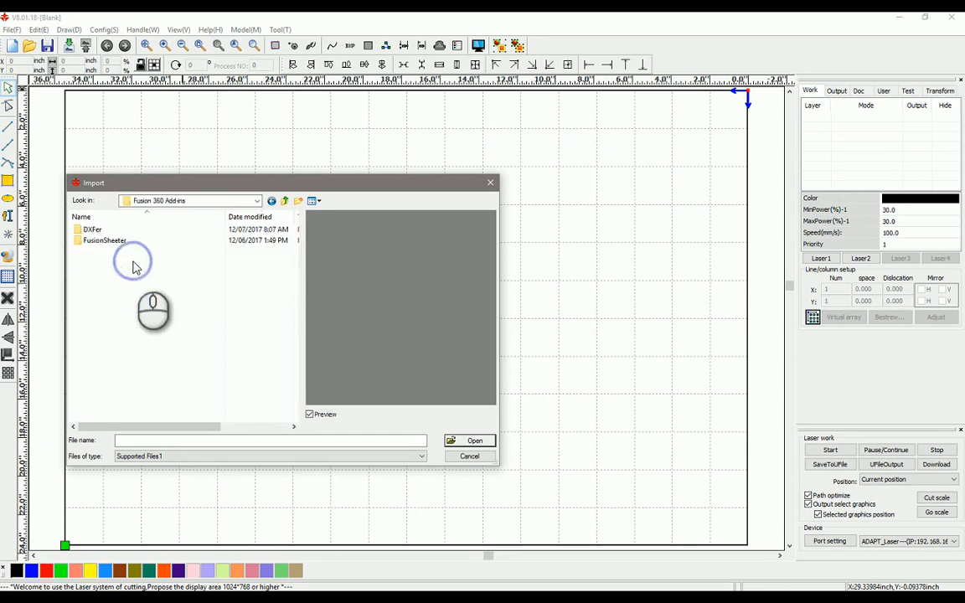
double_click(92, 229)
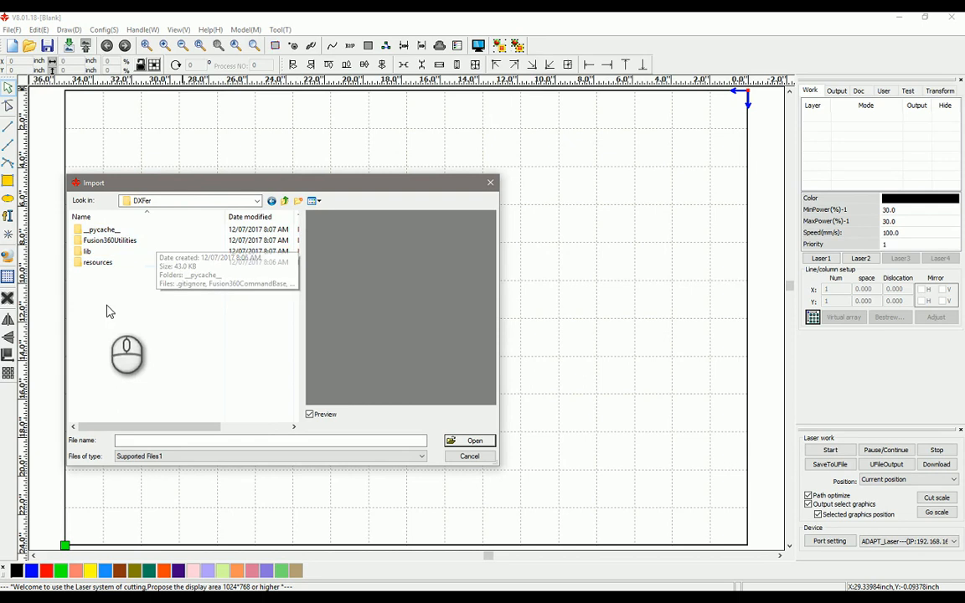
double_click(109, 242)
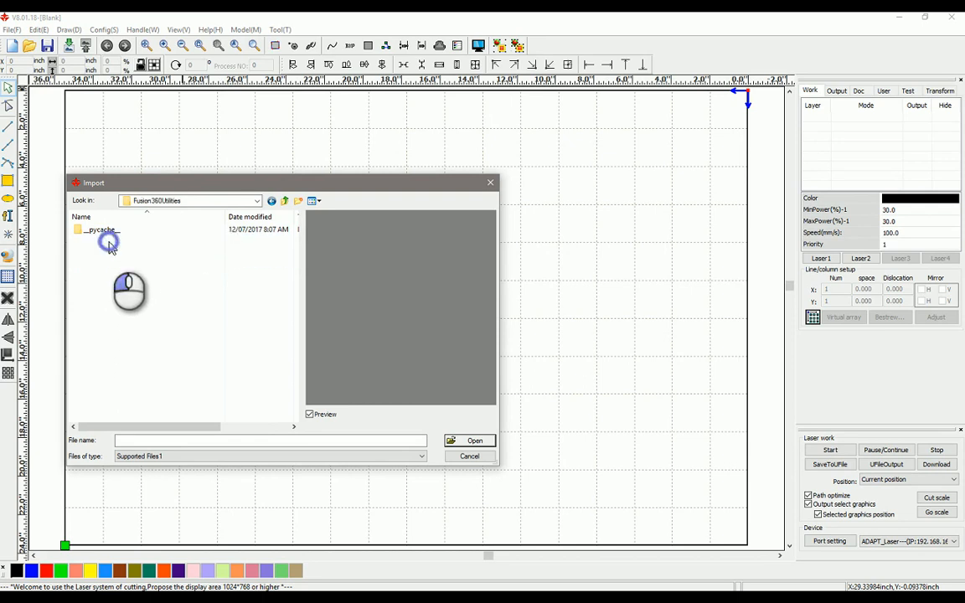
click(285, 201)
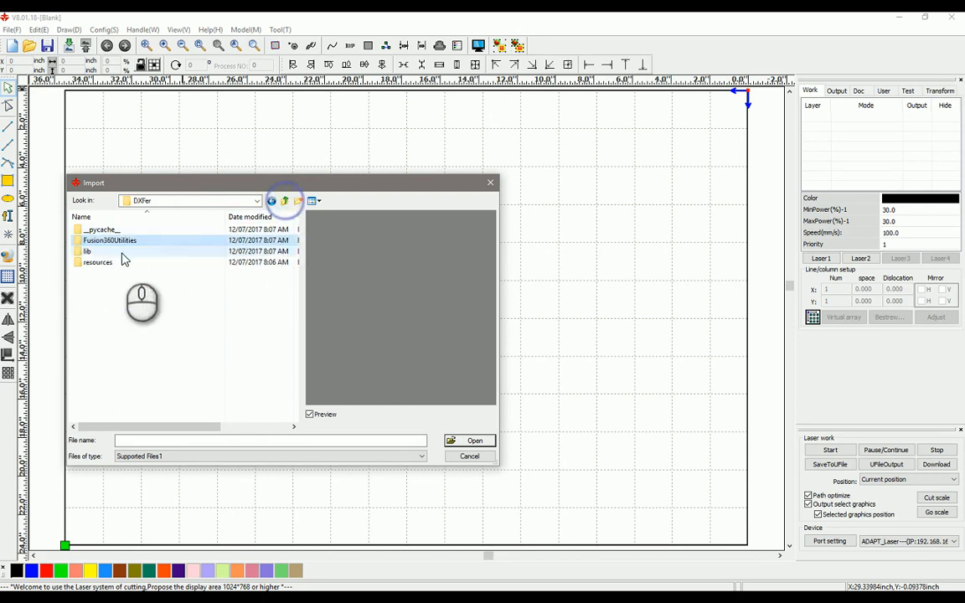
double_click(97, 252)
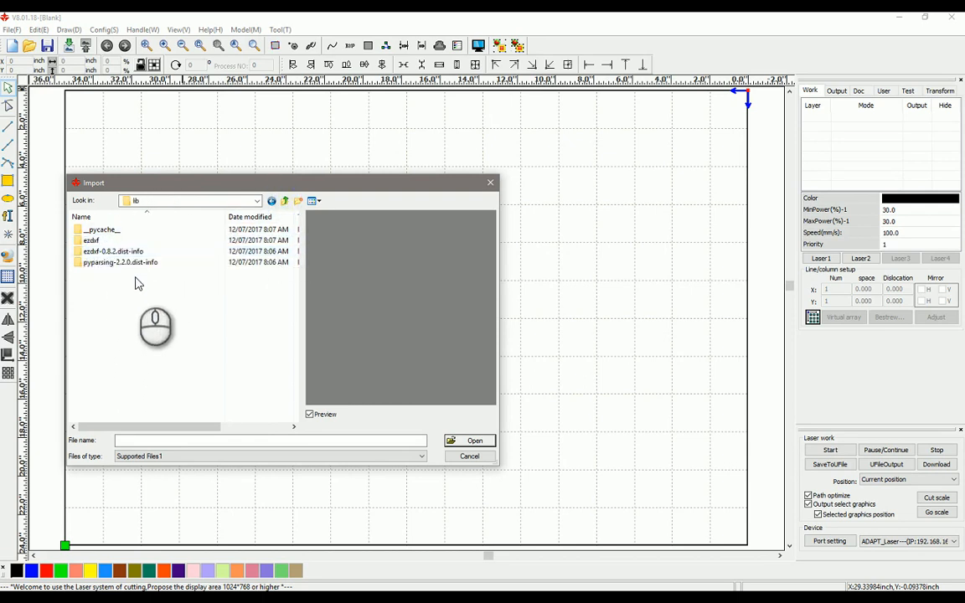
click(475, 457)
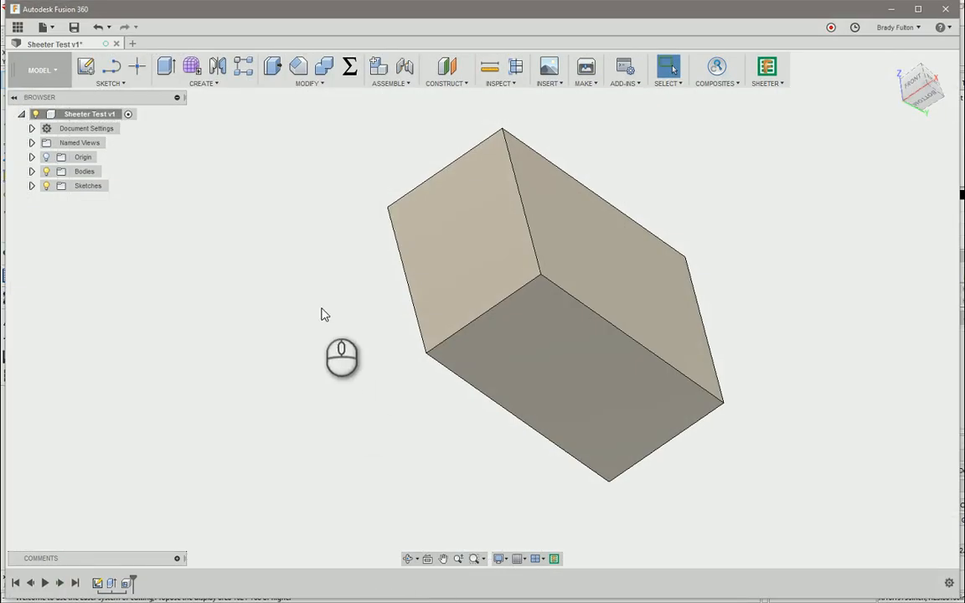
Reopen the DXF export command in Fusion 360 and read the start of its output file path.
click(624, 84)
click(641, 126)
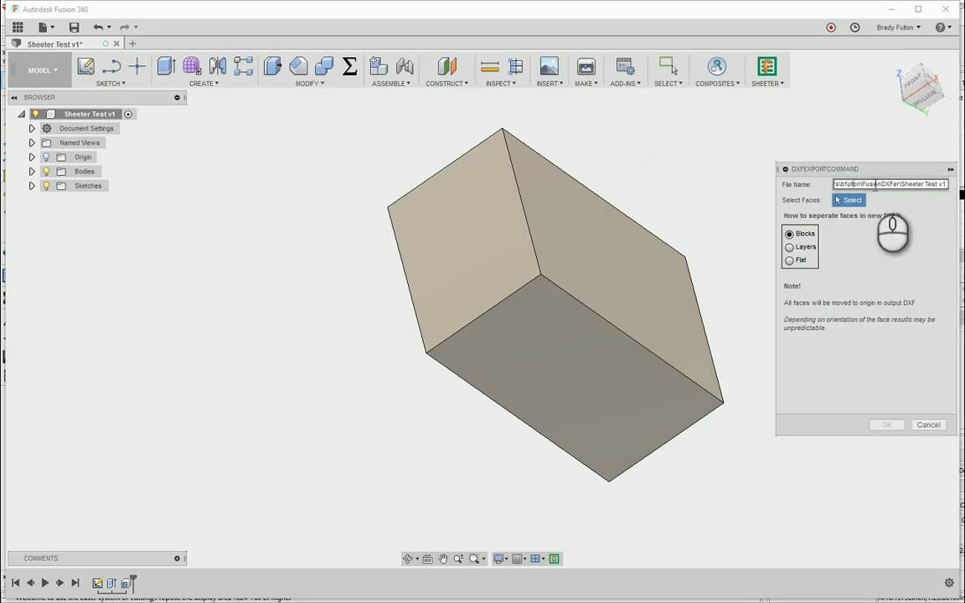
drag(875, 186, 833, 186)
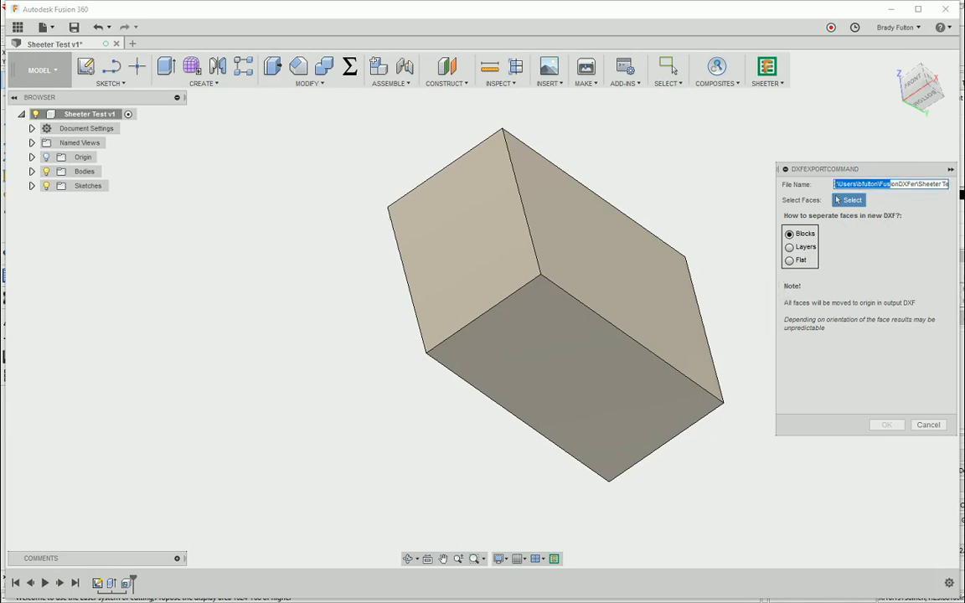
Switch to RDWorks, start importing a file, and browse to FusionDXFer in the account's user folder on the C: drive.
click(254, 389)
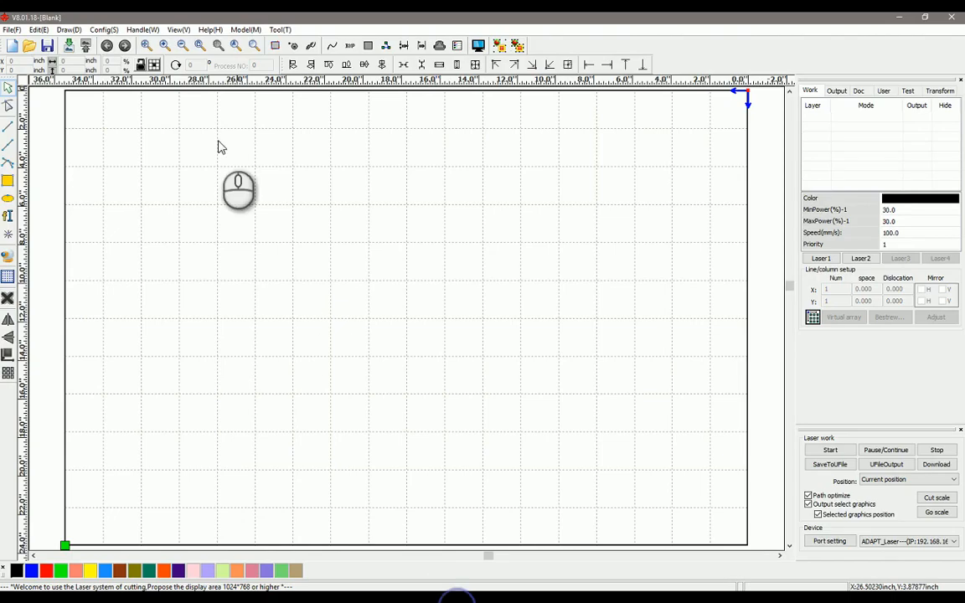
click(68, 45)
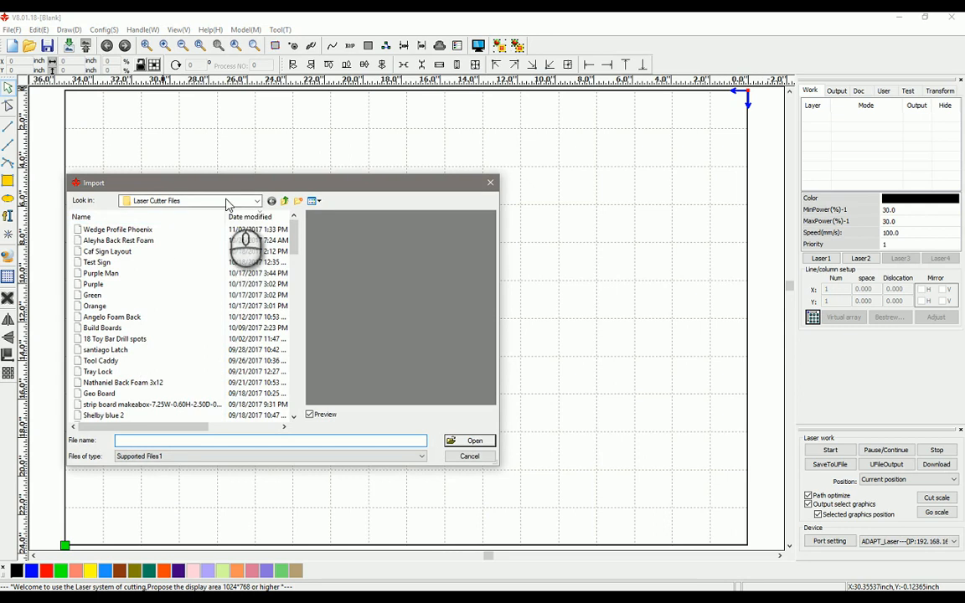
click(220, 201)
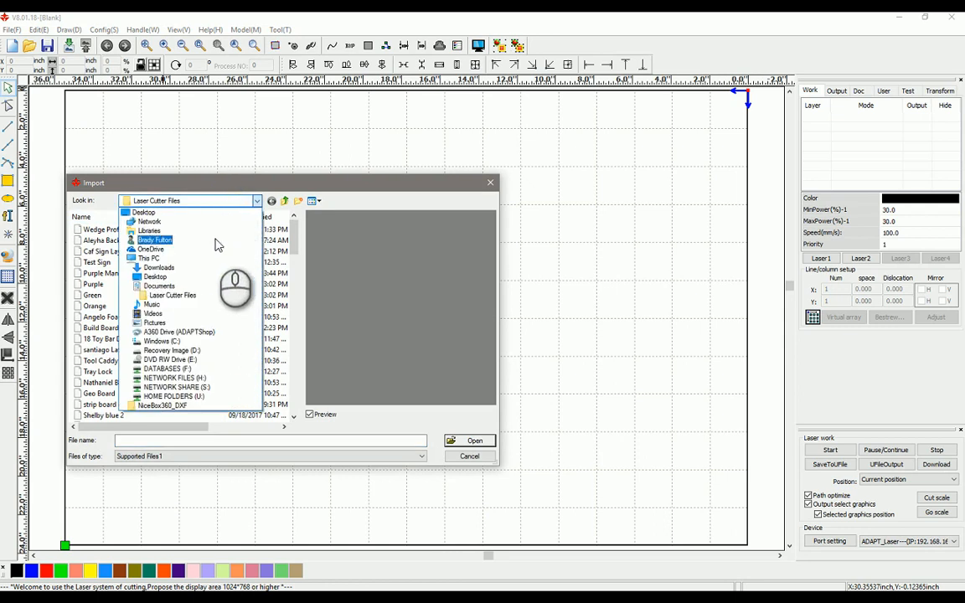
click(155, 240)
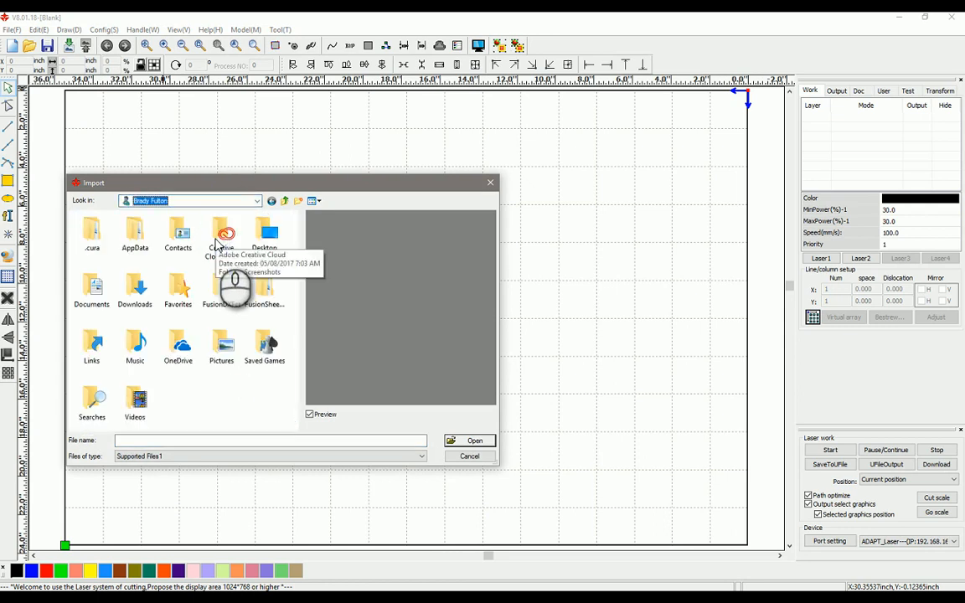
click(257, 202)
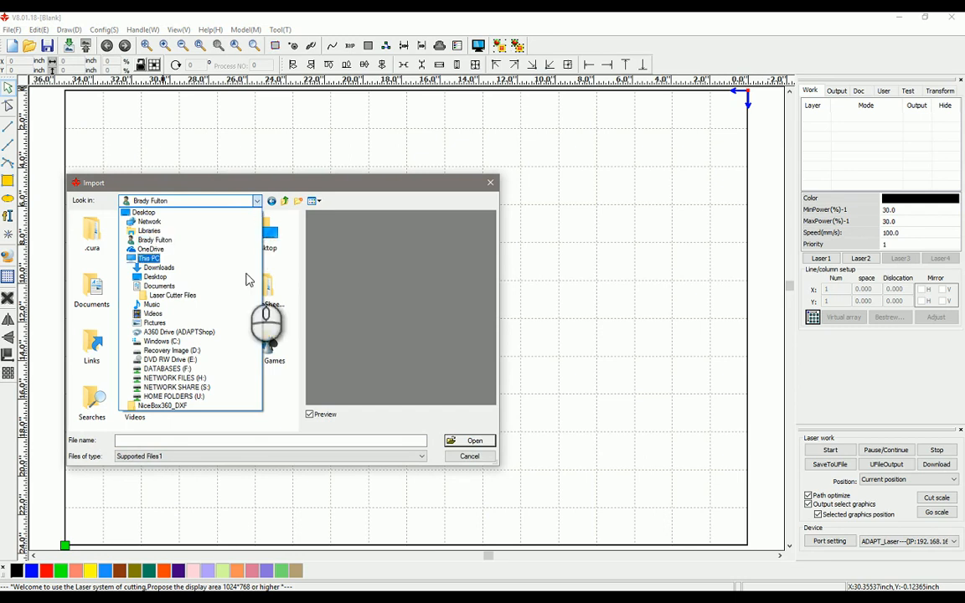
click(232, 341)
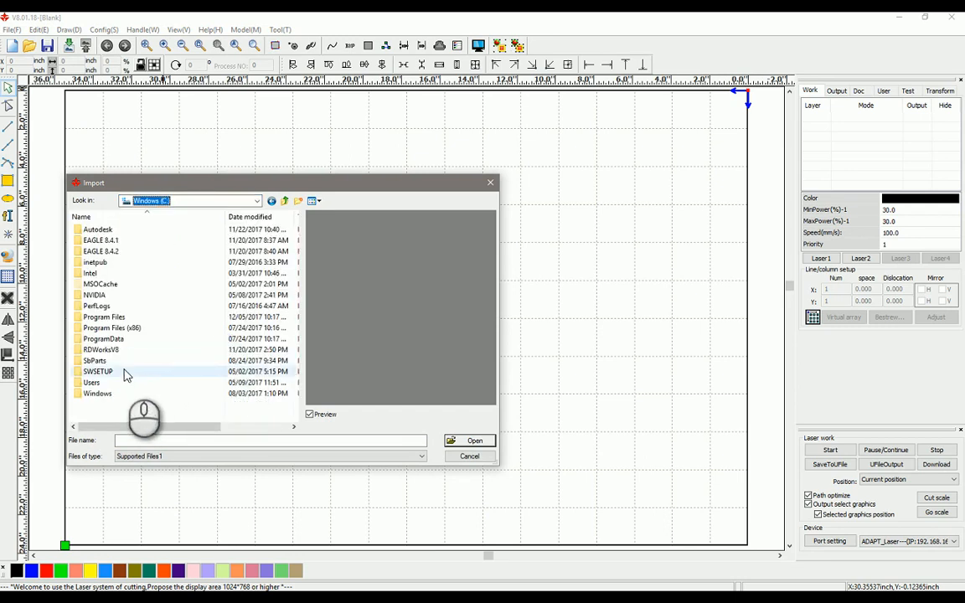
double_click(99, 382)
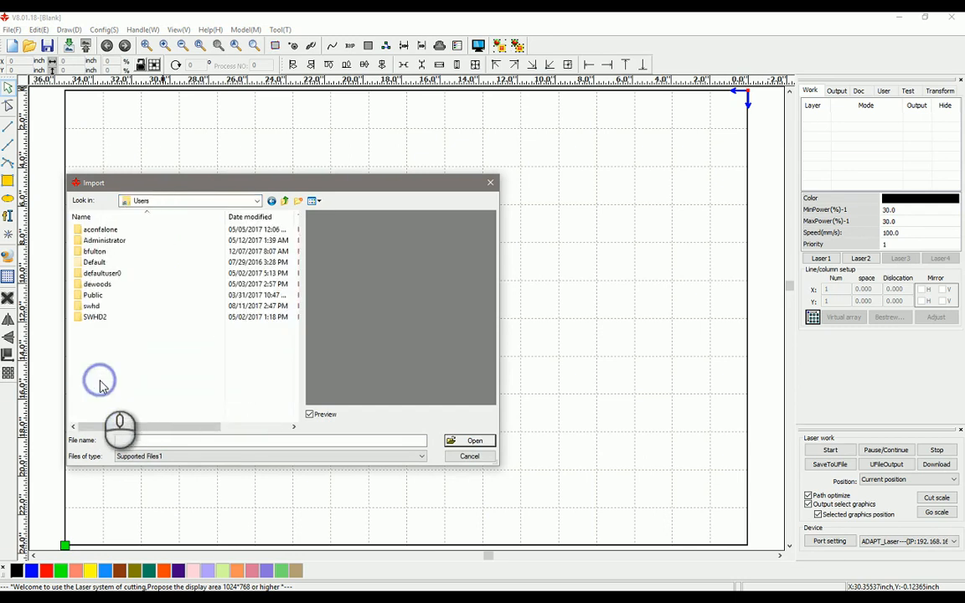
double_click(95, 252)
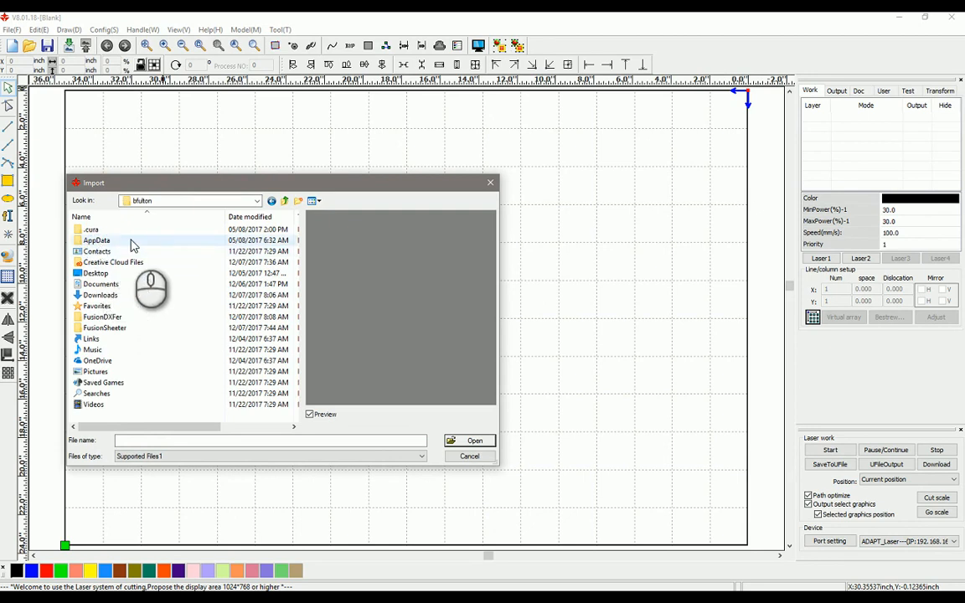
double_click(109, 319)
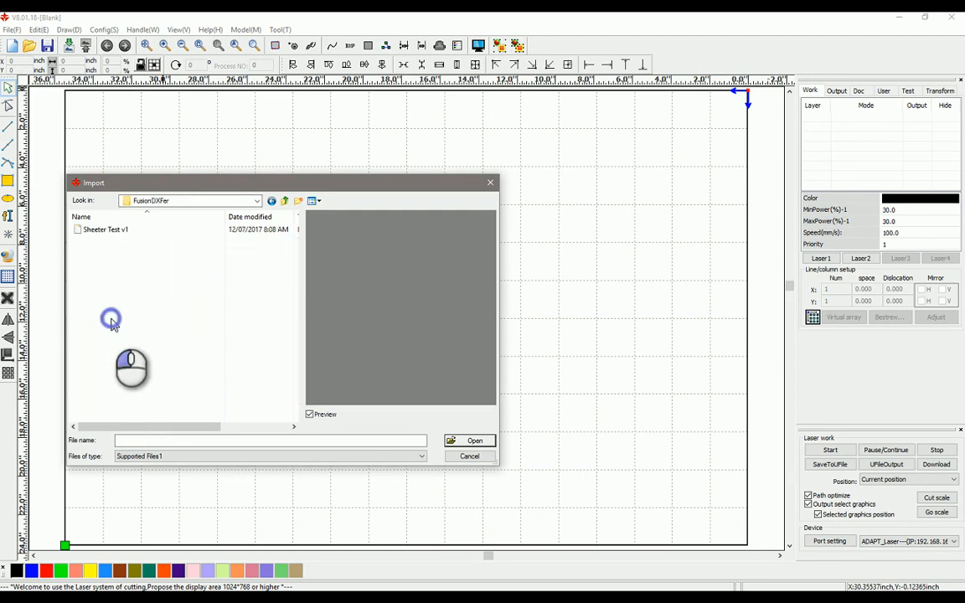
Try to import the Sheeter Test v1 file from the FusionDXFer folder.
click(104, 229)
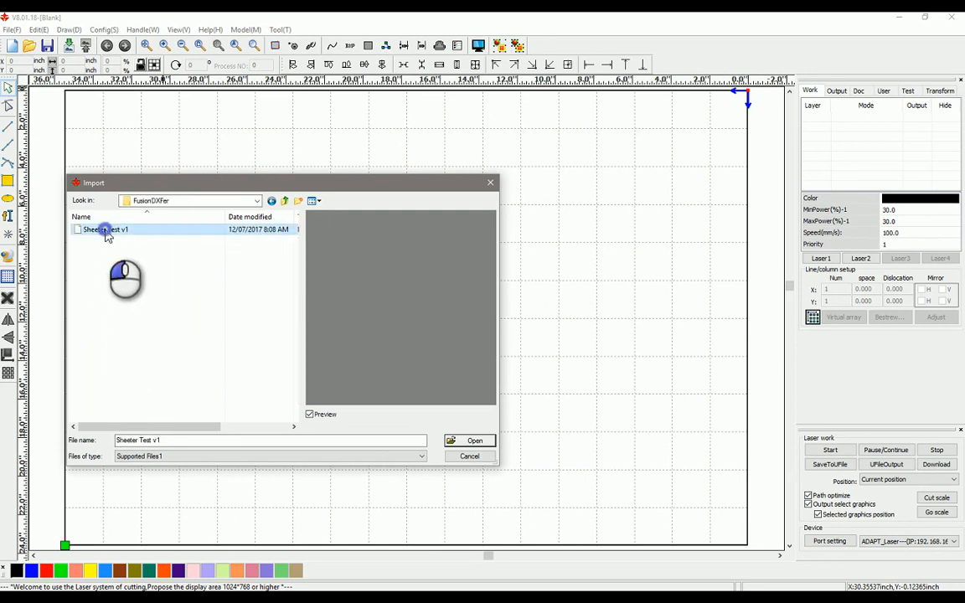
click(471, 441)
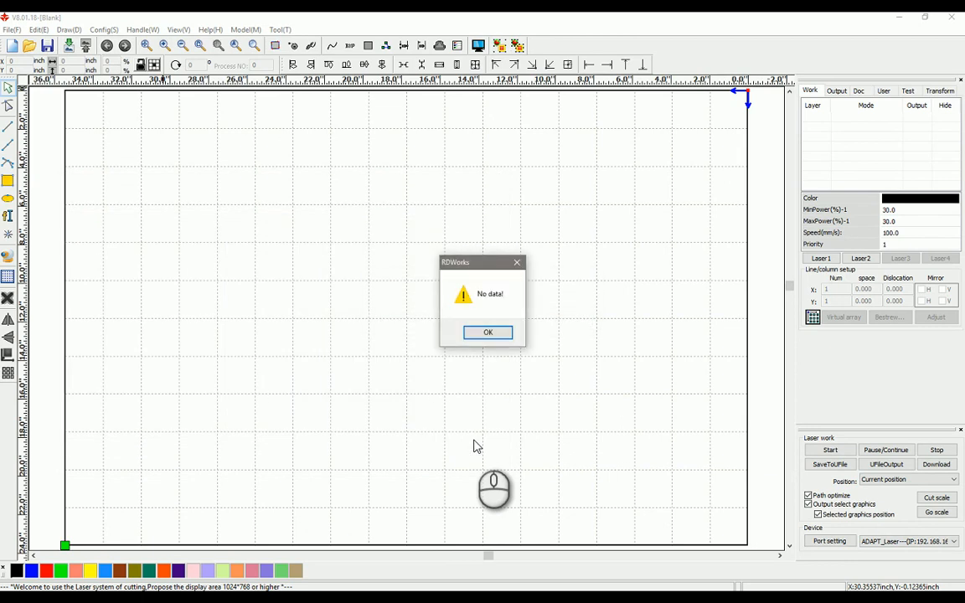
click(496, 336)
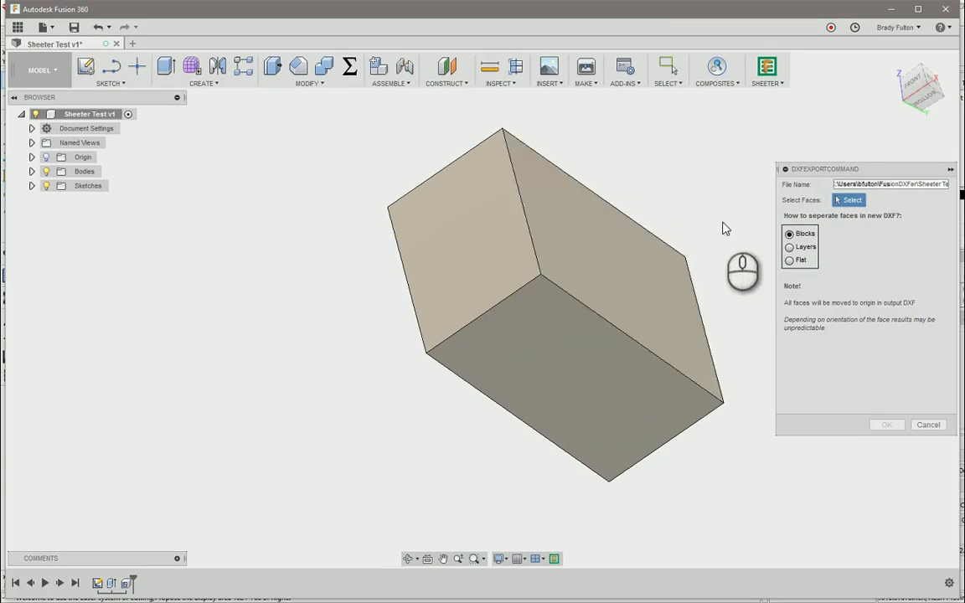
Return to Fusion 360, cancel the pending DXF export, and create a component from the box's body.
shift+middle_drag(702, 177, 680, 245)
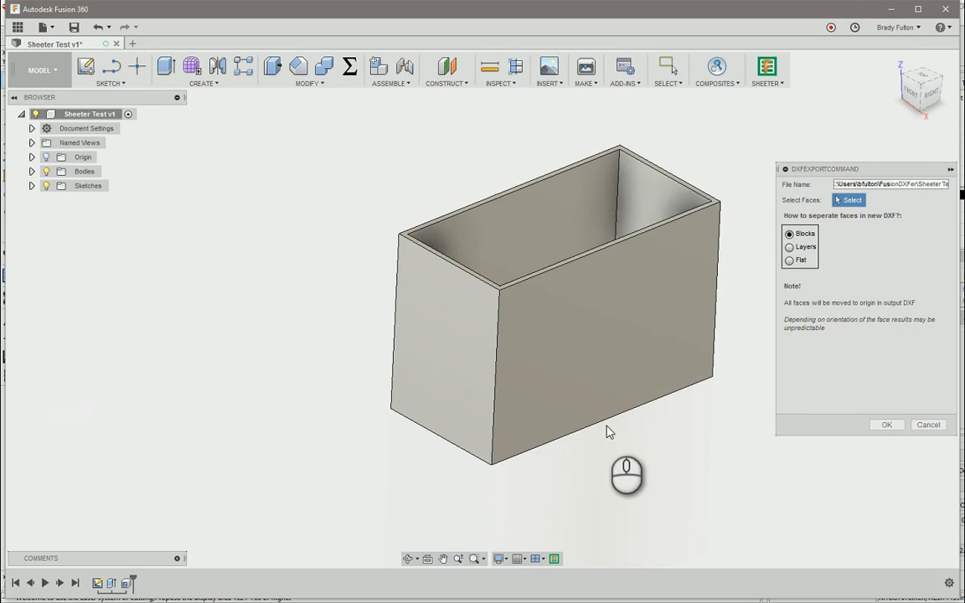
click(928, 425)
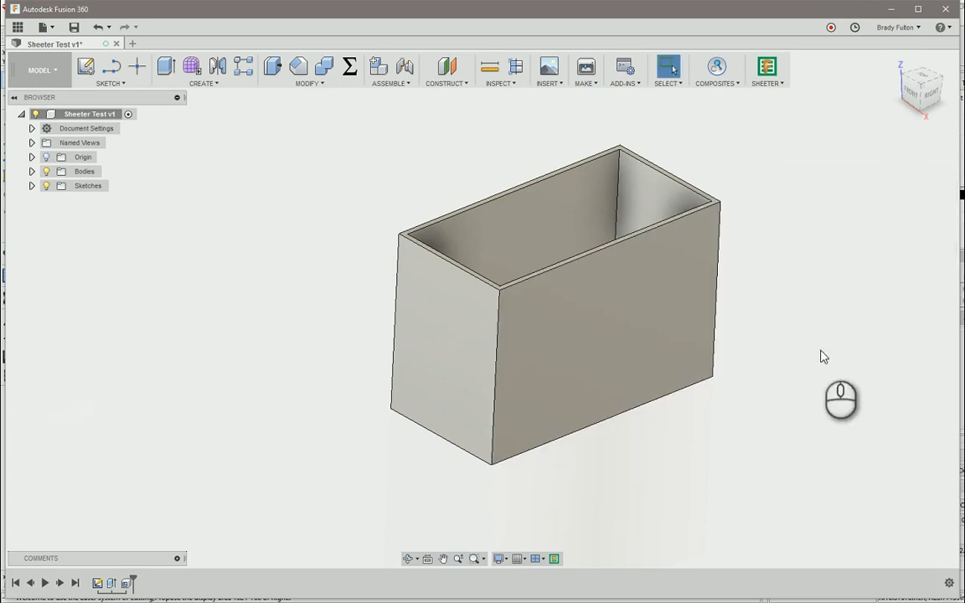
click(32, 171)
right_click(76, 185)
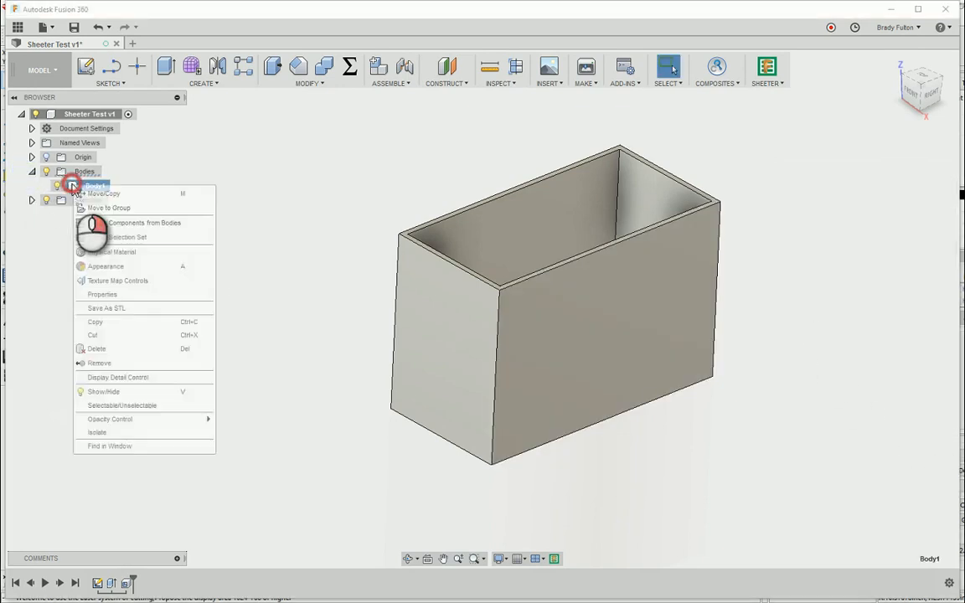
click(125, 222)
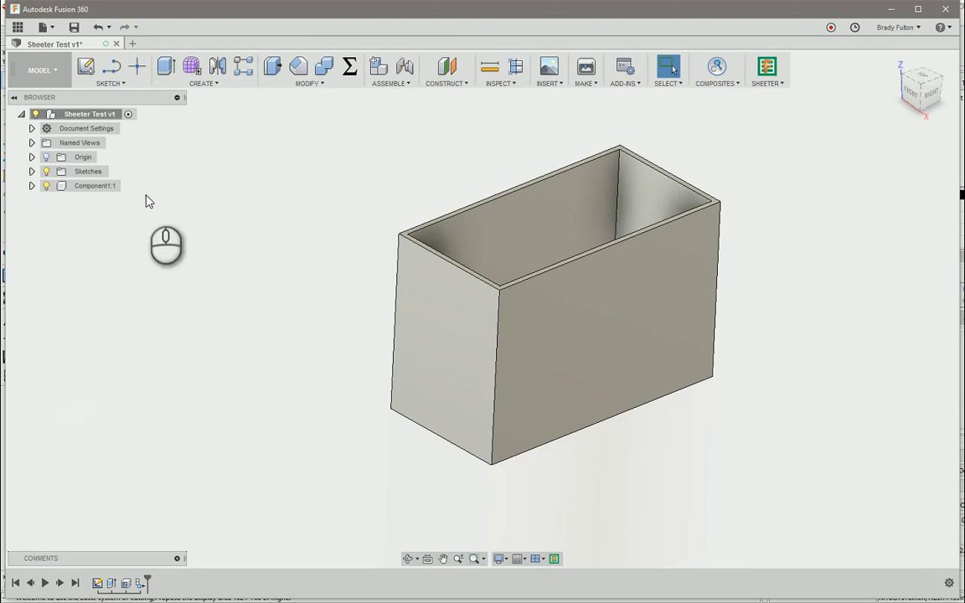
Copy the box component and move the copy along X by -Width*2.
click(125, 188)
right_click(98, 189)
click(125, 225)
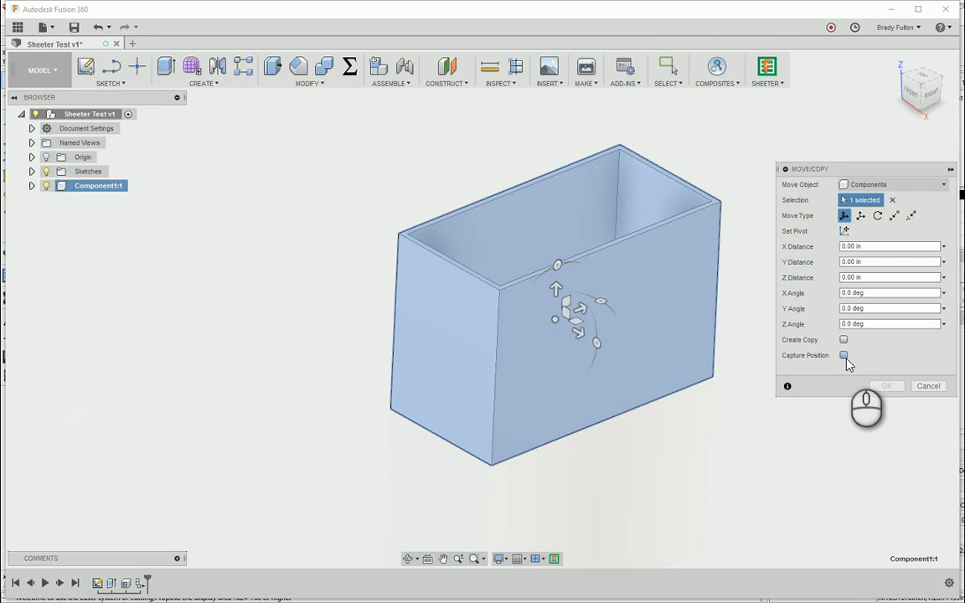
click(843, 341)
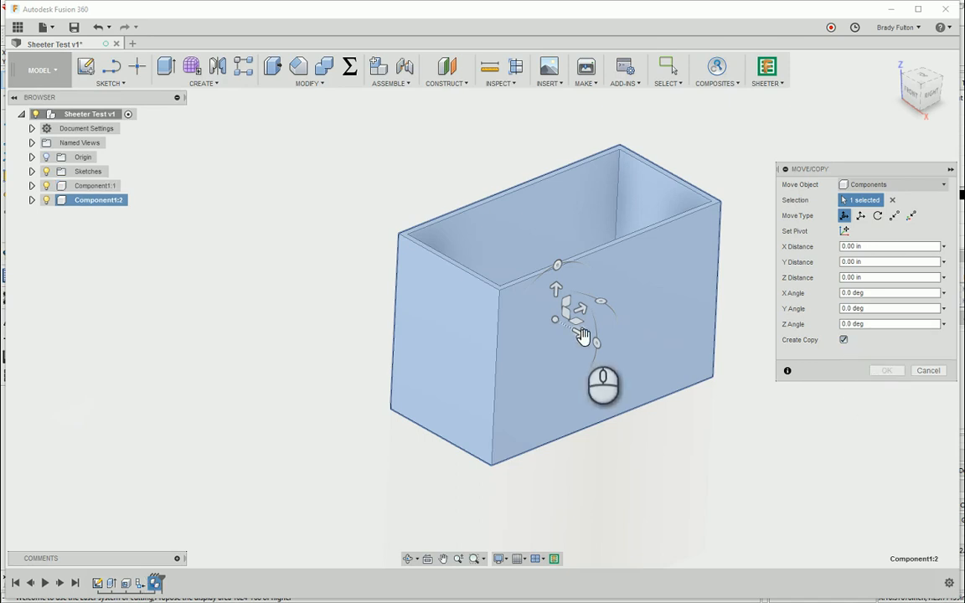
drag(577, 334, 394, 247)
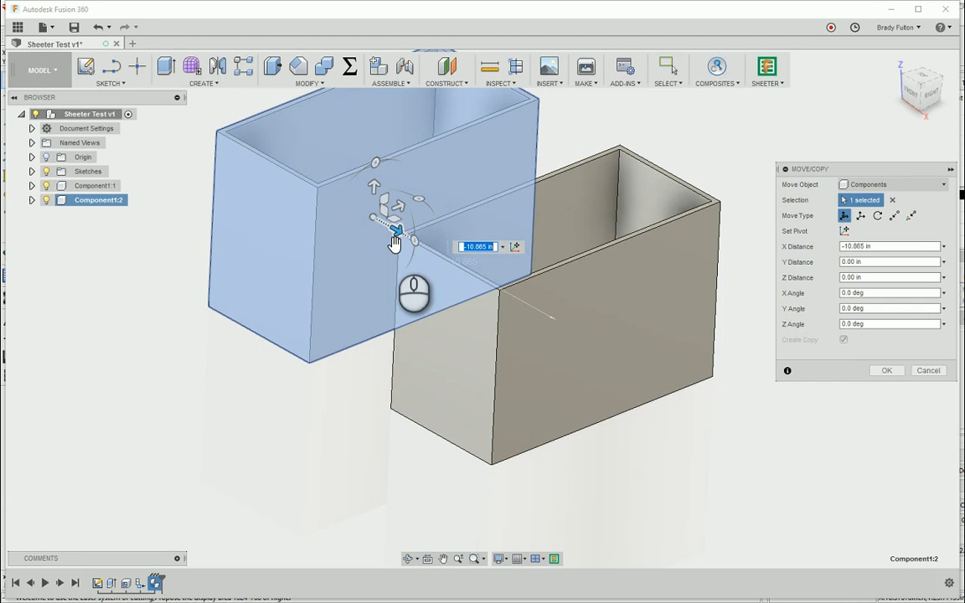
text(-w)
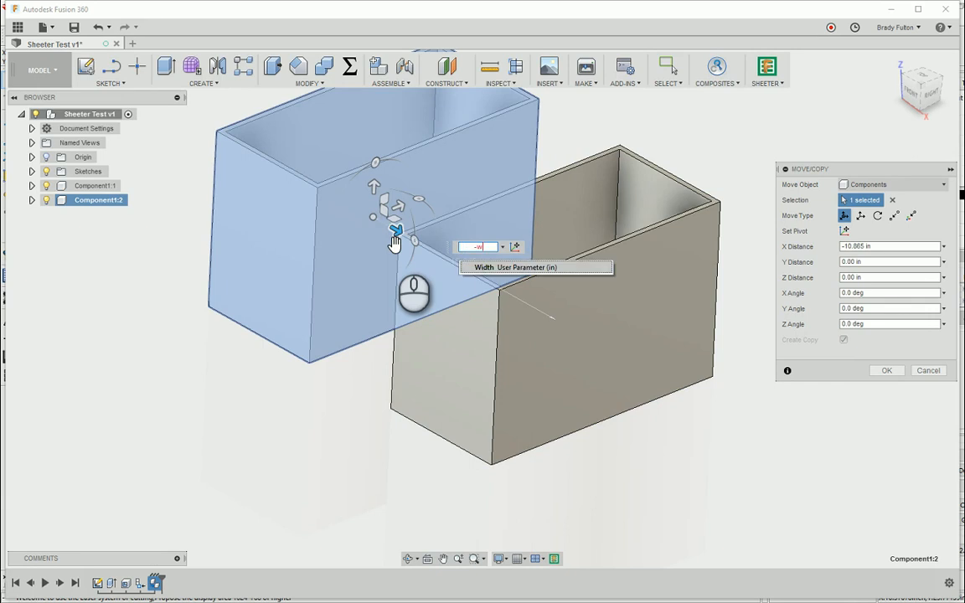
key(Return)
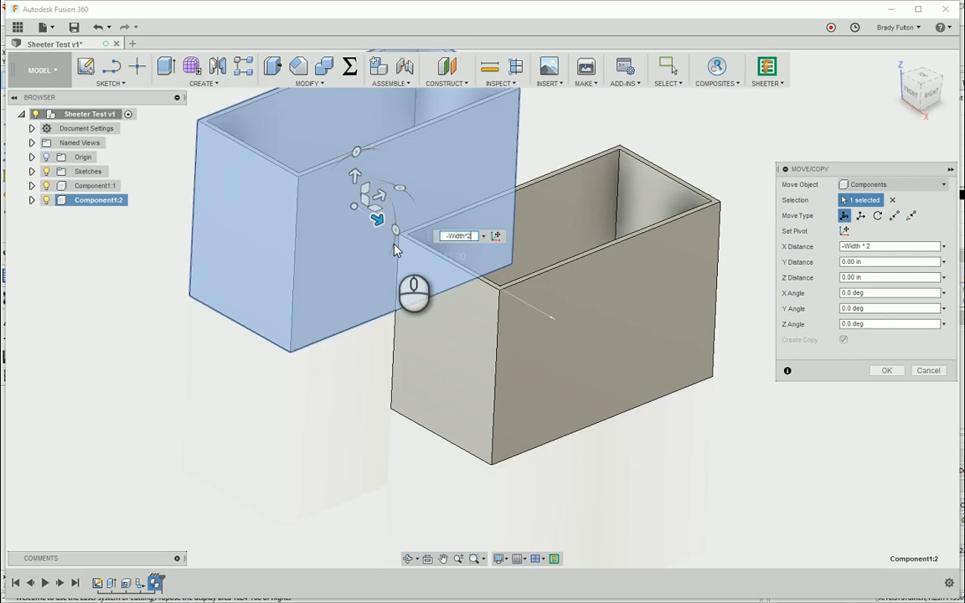
key(Return)
Use Sheeter's Change Size to switch both boxes to the Record Size row and back to Another One.
scroll(440, 453, down, 4)
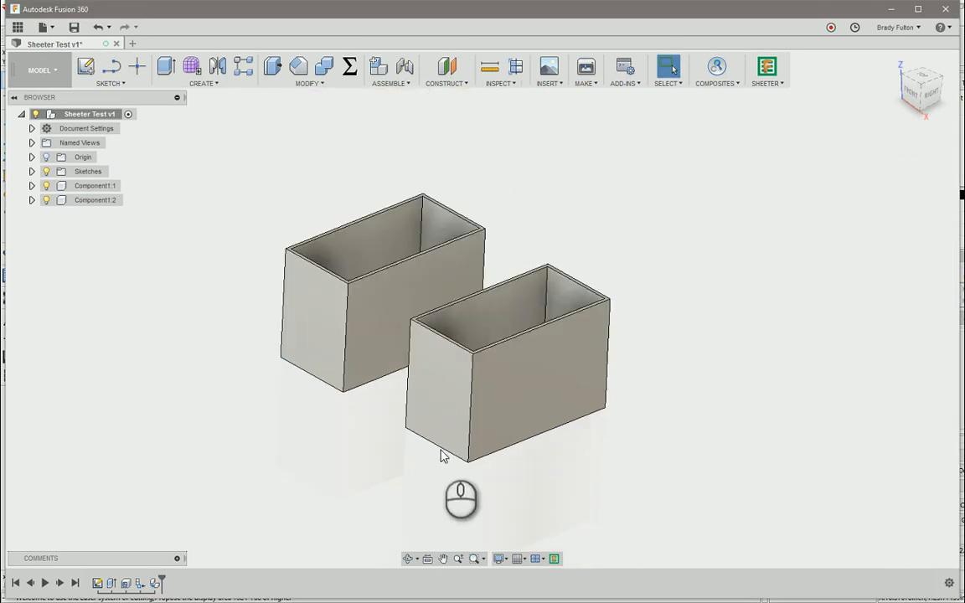
scroll(336, 280, up, 2)
click(767, 83)
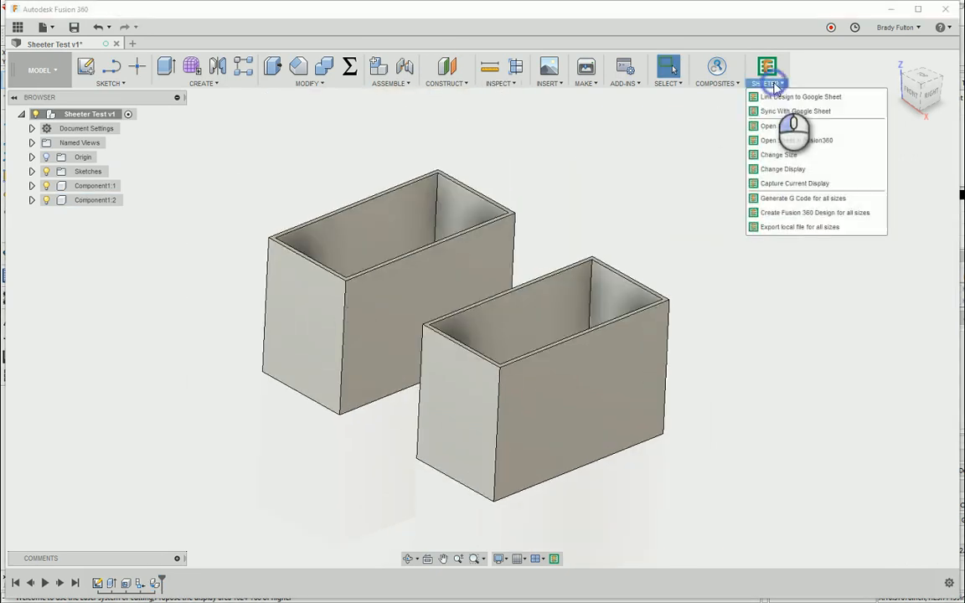
click(788, 157)
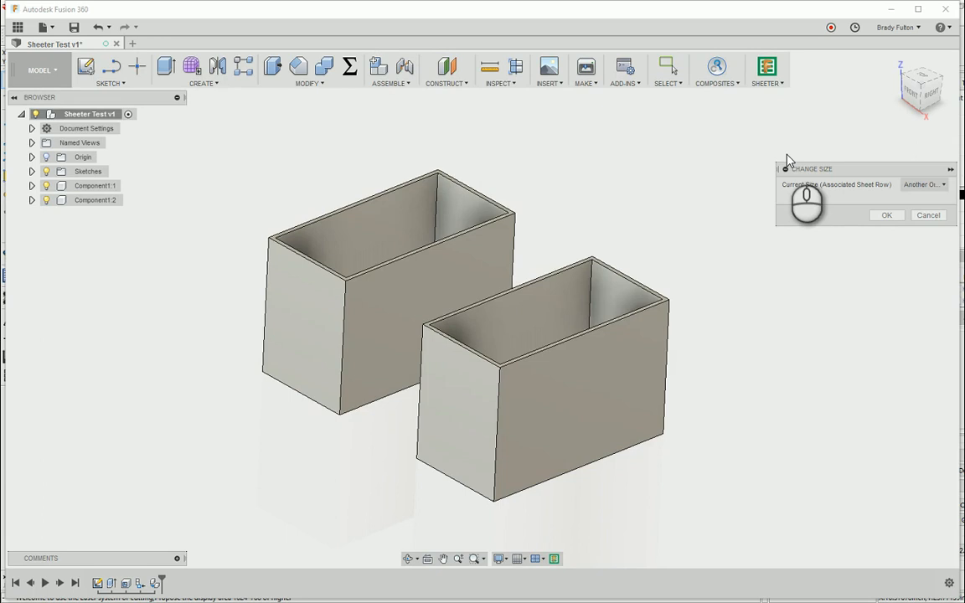
click(924, 184)
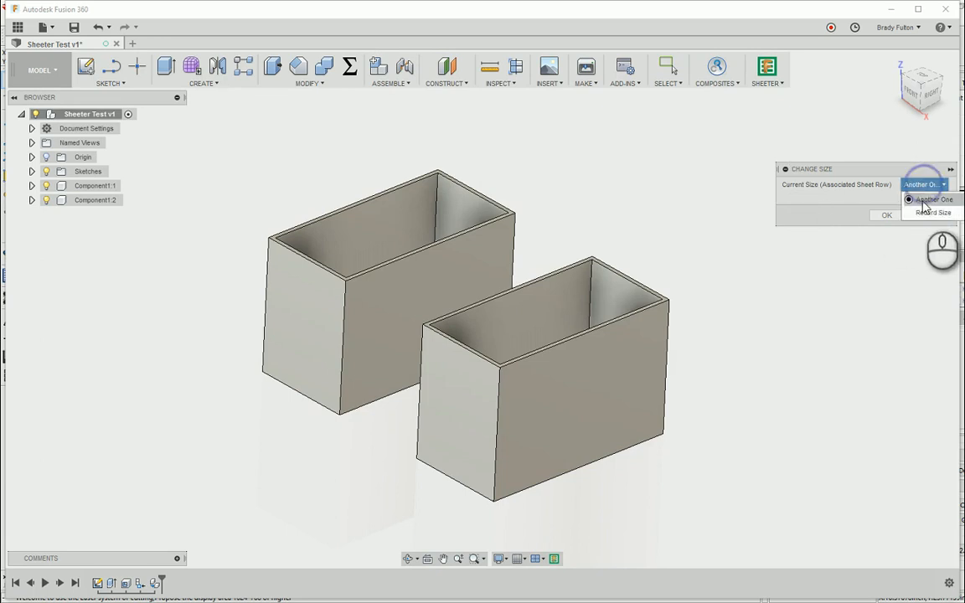
click(927, 215)
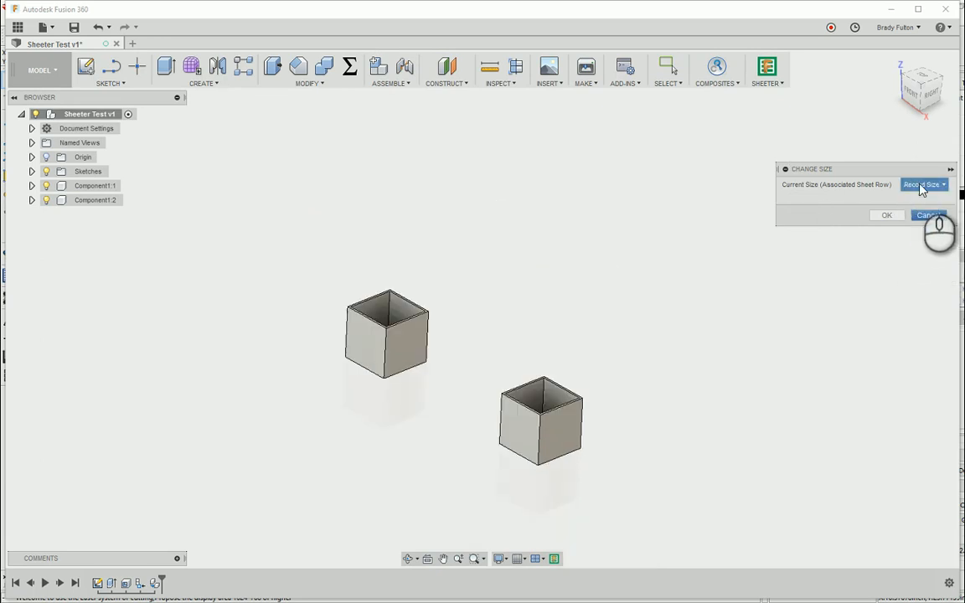
click(925, 184)
click(927, 211)
click(890, 216)
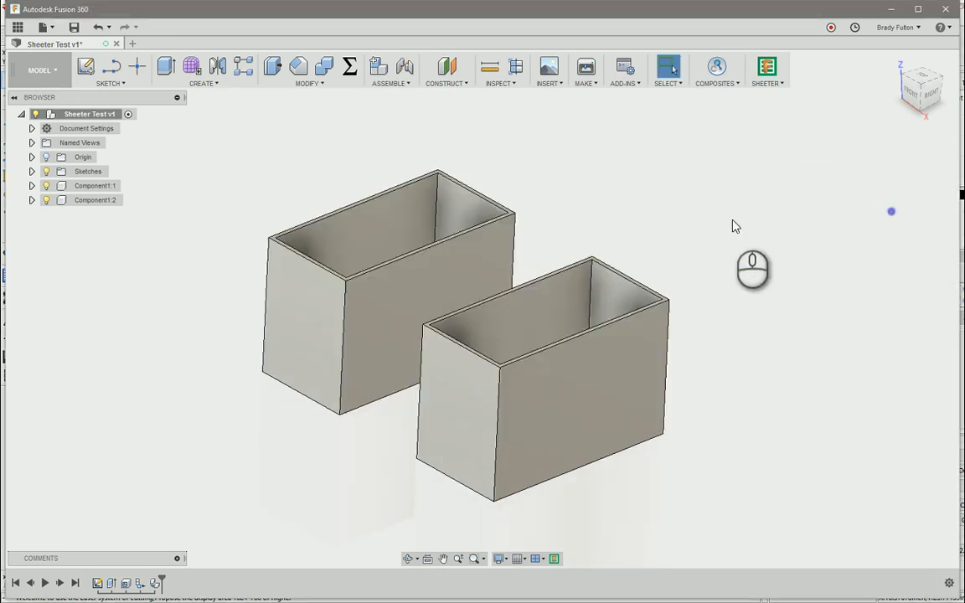
scroll(270, 238, down, 2)
scroll(250, 243, up, 3)
click(233, 226)
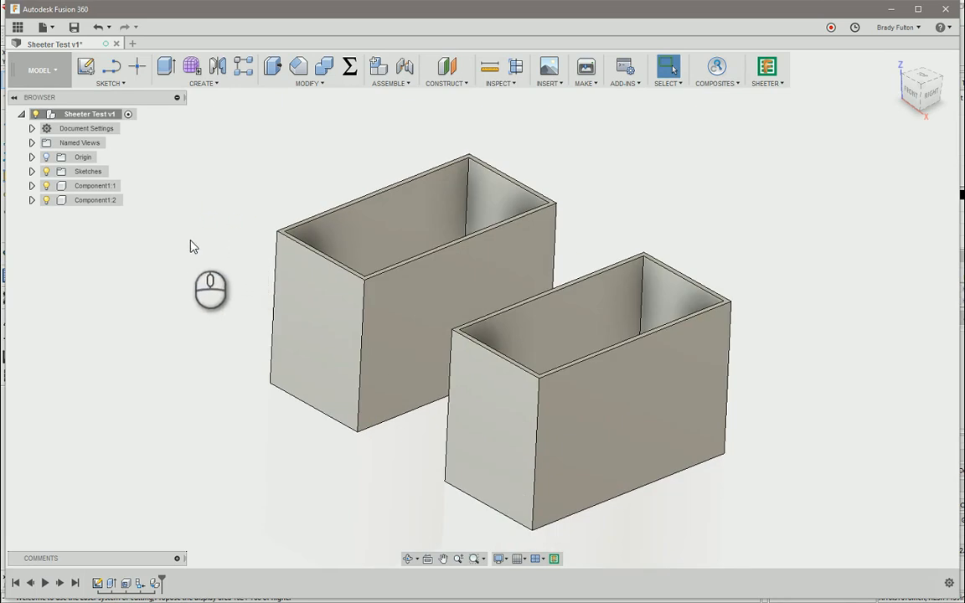
Export the rear box's long outer side and the front box's short end face as blocks to Sheeter Test v1.dxf with DXFExportCommand.
click(620, 88)
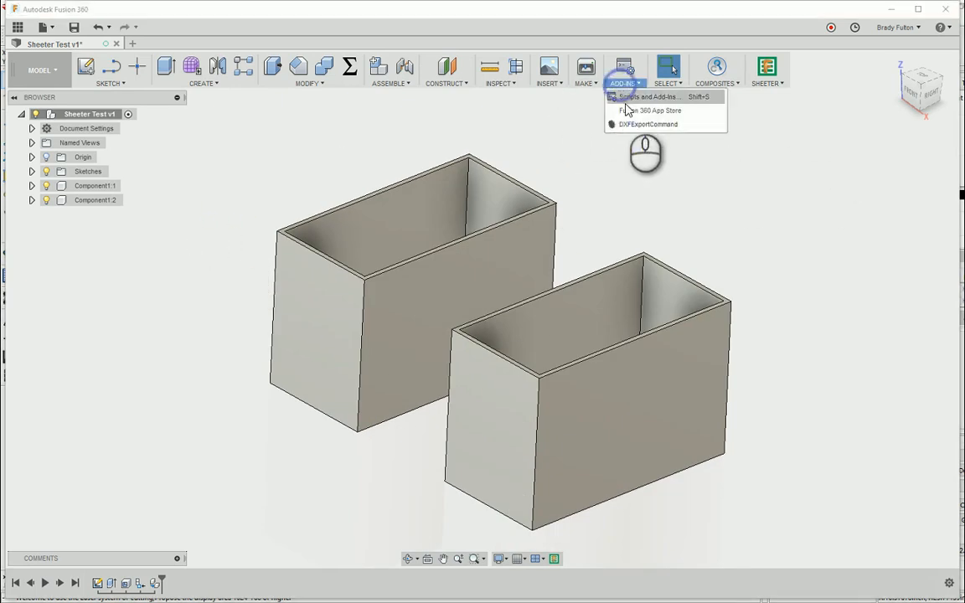
click(632, 122)
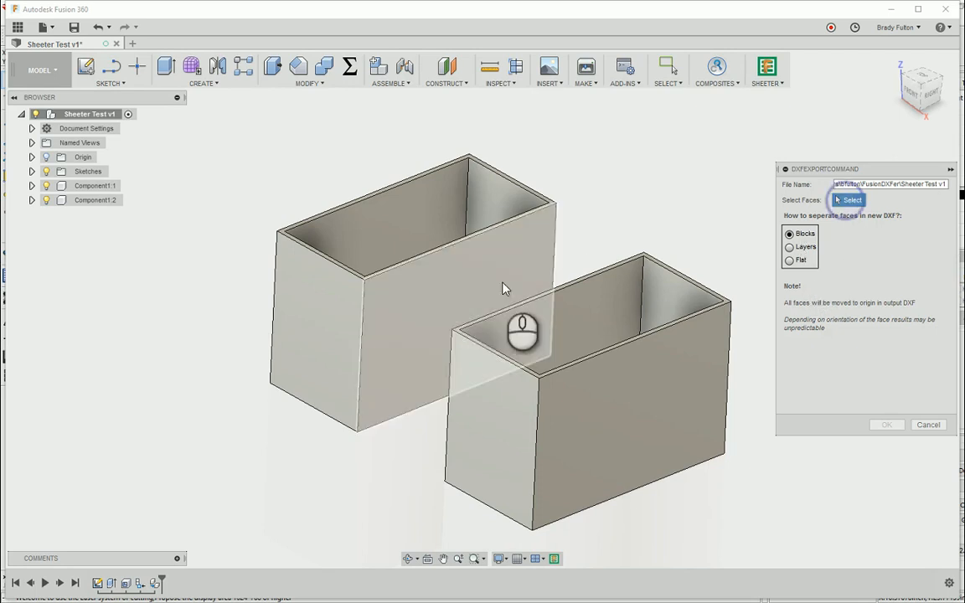
click(434, 294)
click(474, 430)
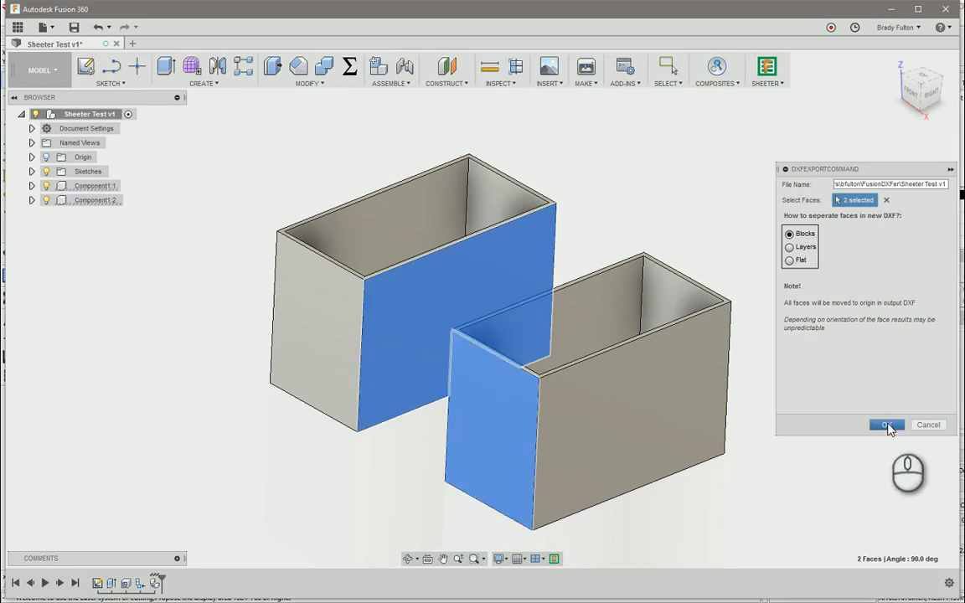
click(887, 426)
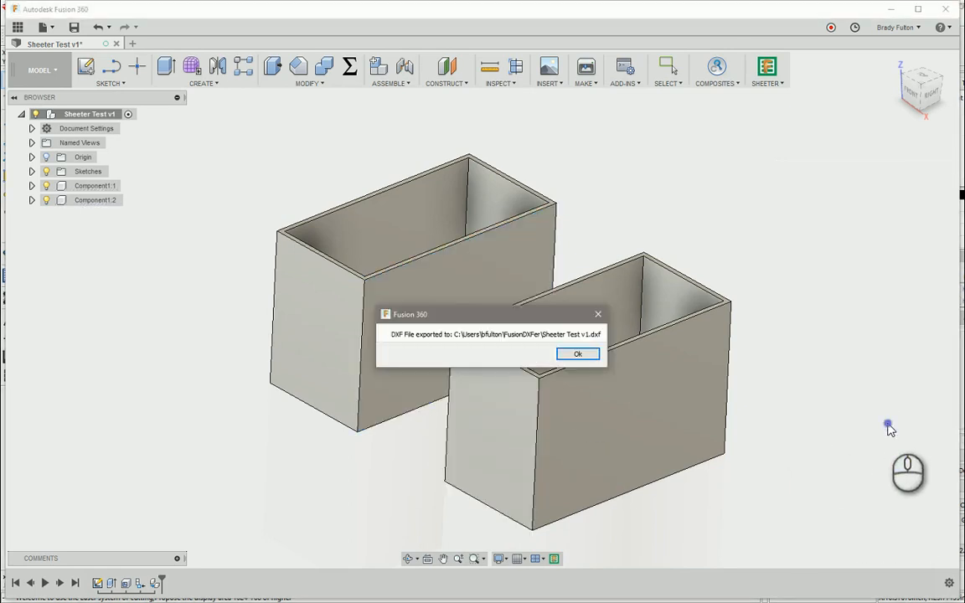
click(578, 354)
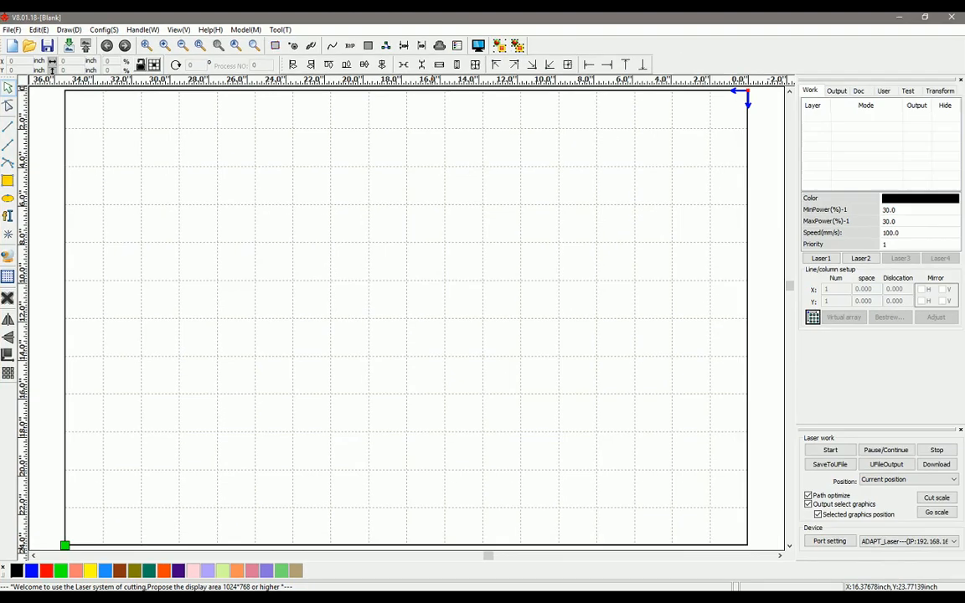
Switch to RDWorks and try to import the exported Sheeter Test v1 file from the FusionDXFer folder.
click(68, 45)
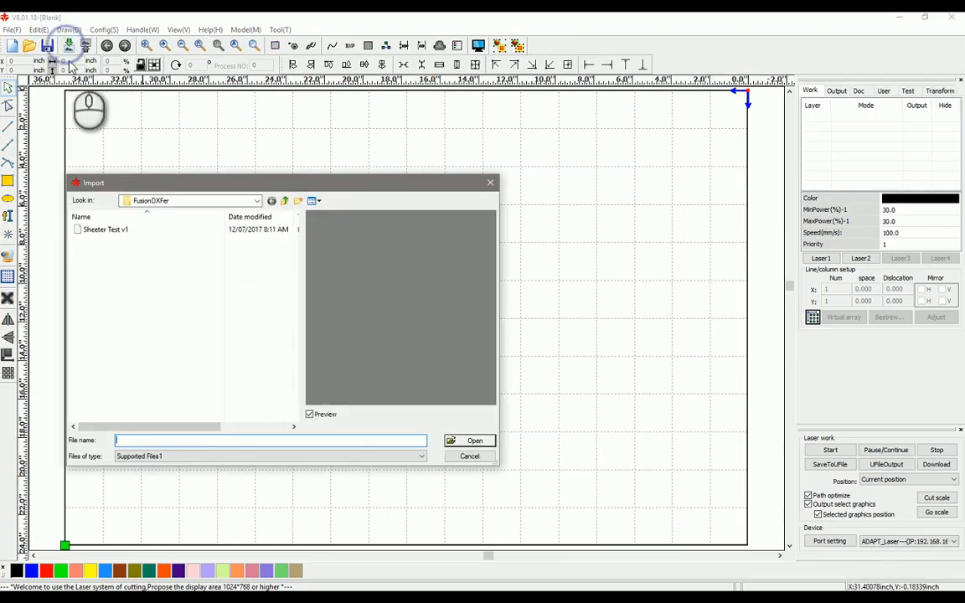
click(111, 231)
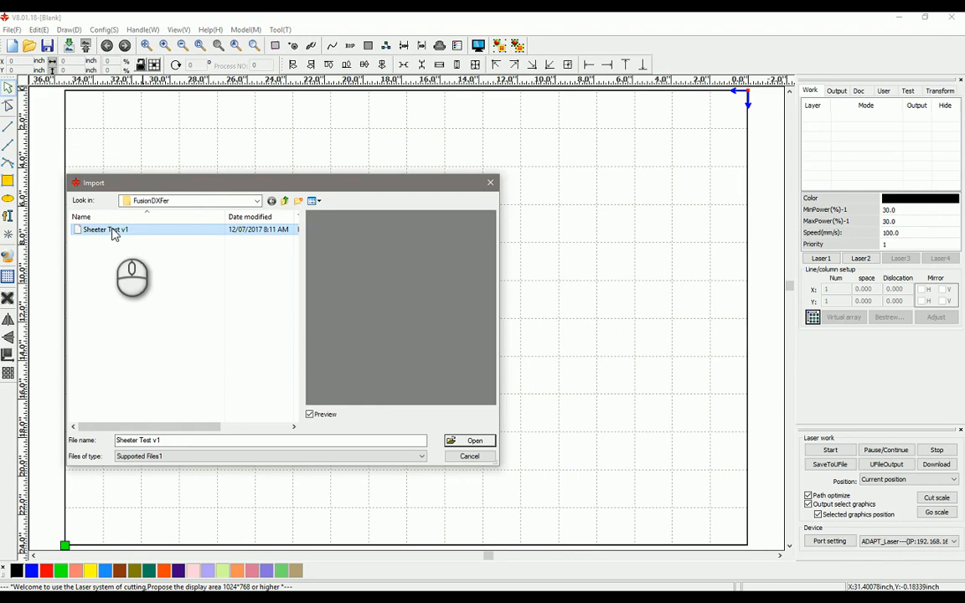
click(471, 442)
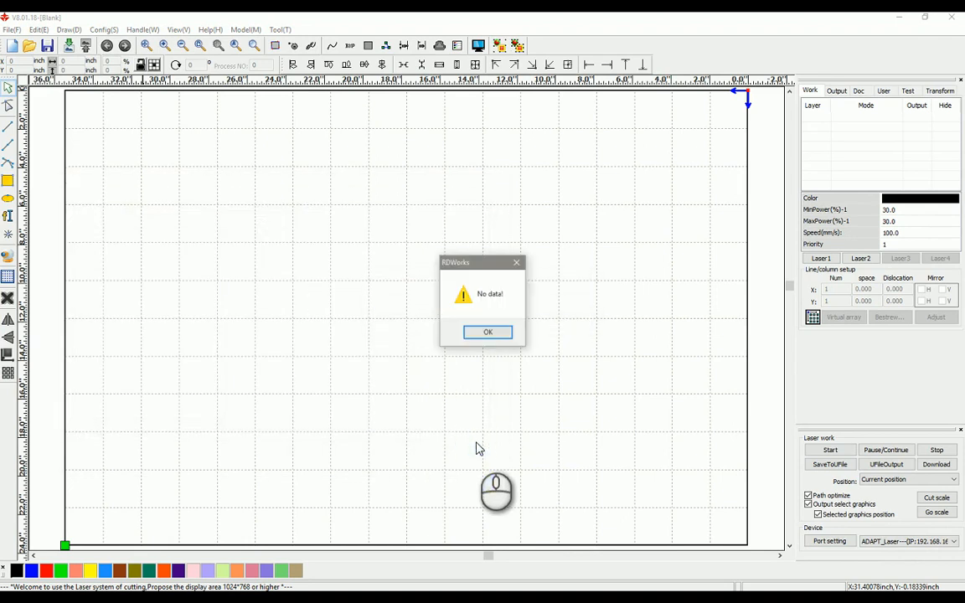
click(487, 332)
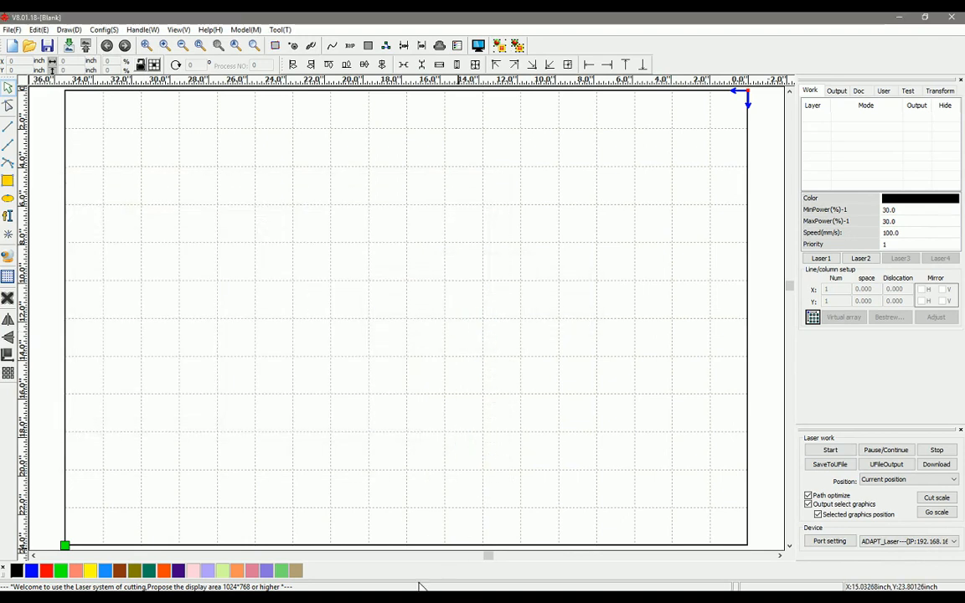
Return to Fusion 360 and export only the bottom face of the original box as blocks to Sheeter Test v1.dxf.
click(399, 553)
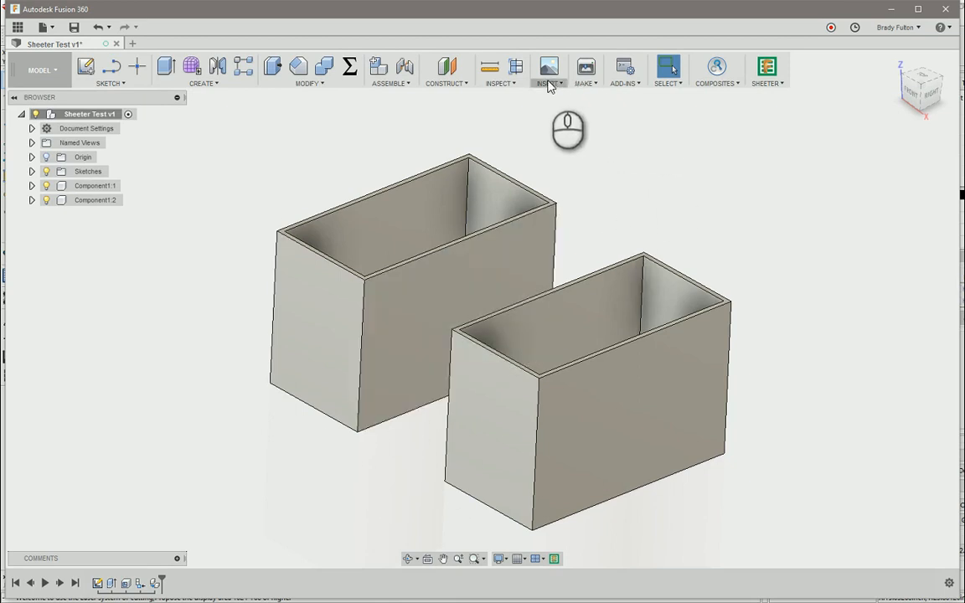
click(624, 83)
click(635, 124)
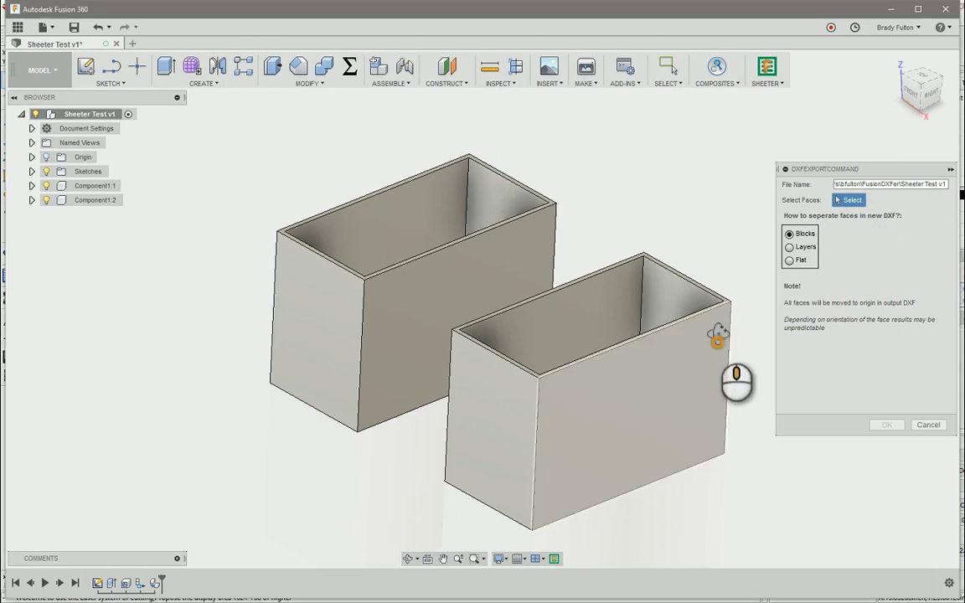
shift+middle_drag(717, 334, 571, 280)
click(532, 302)
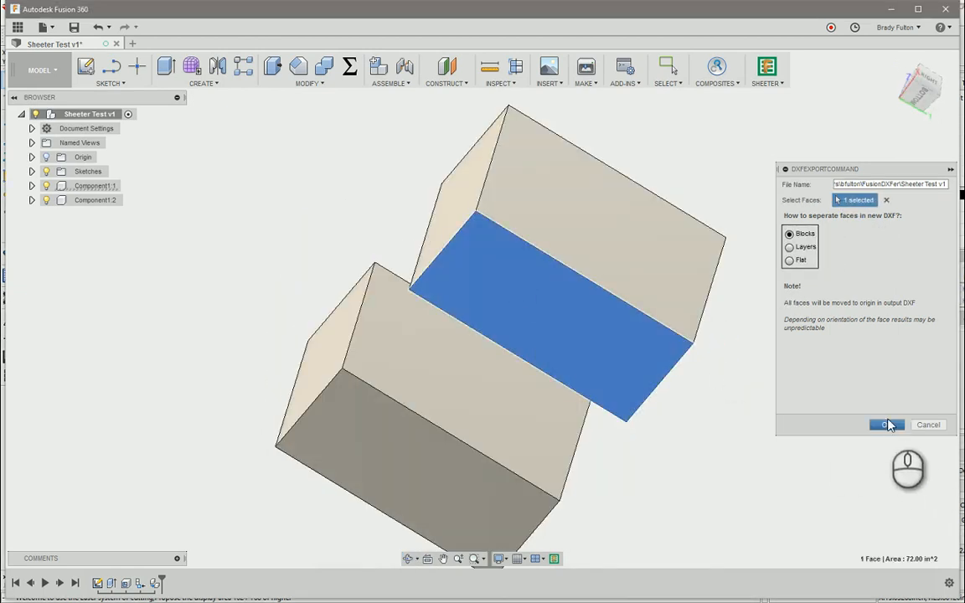
click(888, 425)
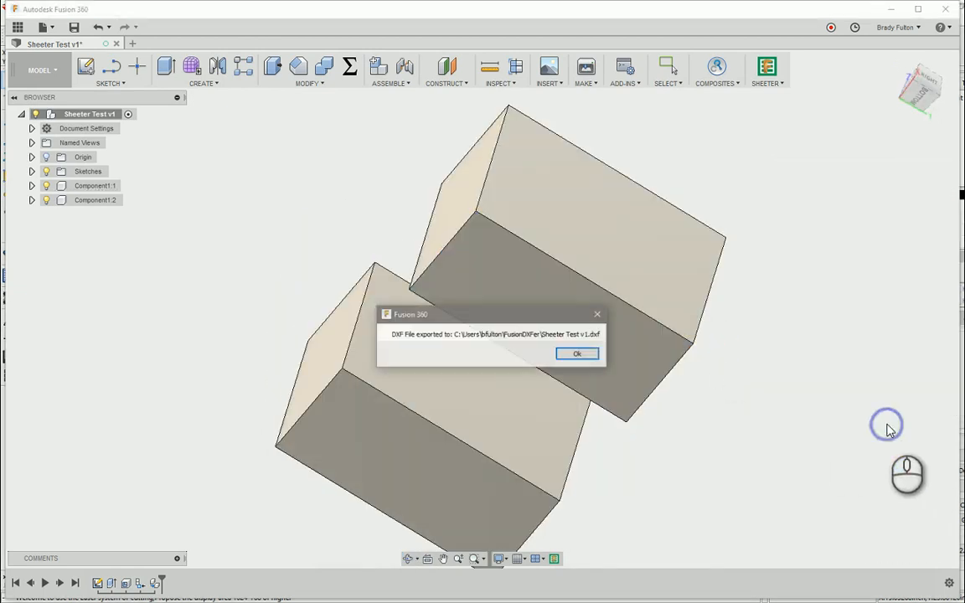
click(577, 353)
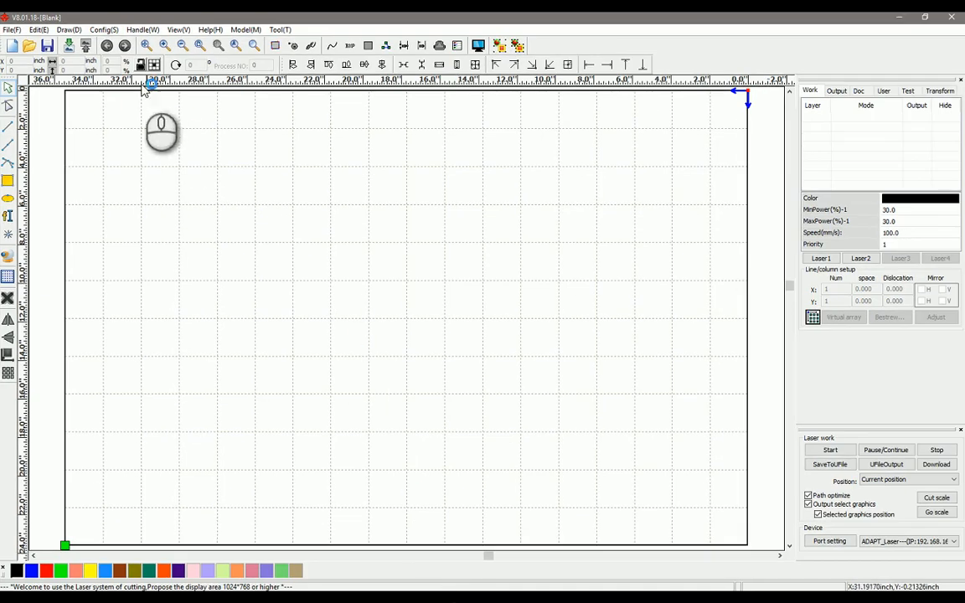
Switch to RDWorks and try importing Sheeter Test v1 again with the single-face export.
click(69, 45)
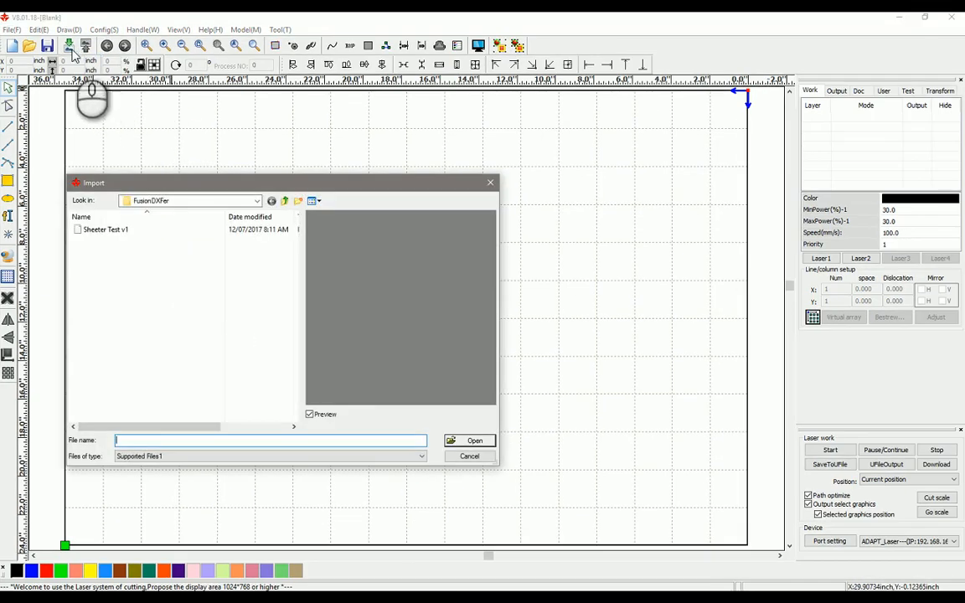
click(115, 231)
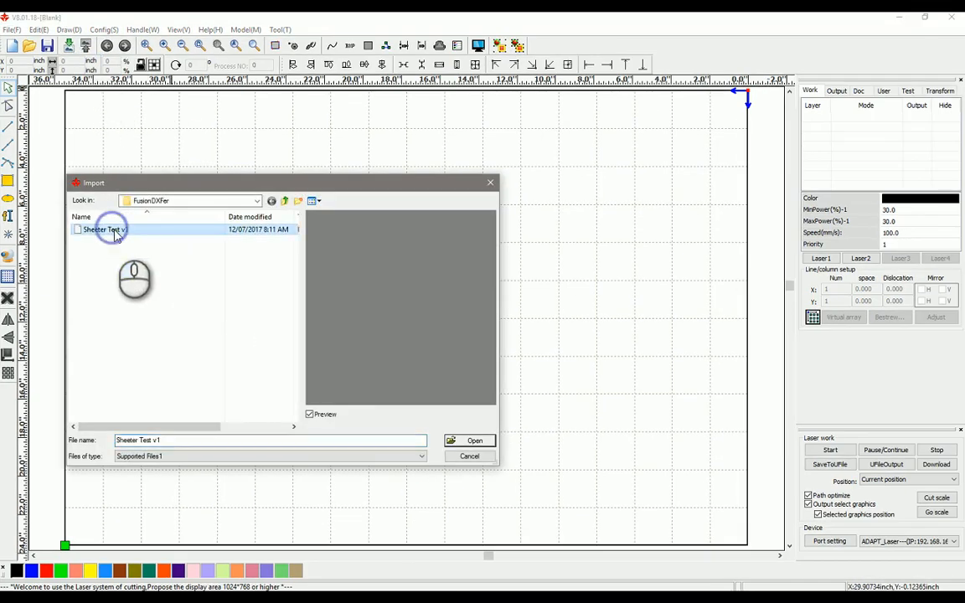
click(469, 440)
click(487, 332)
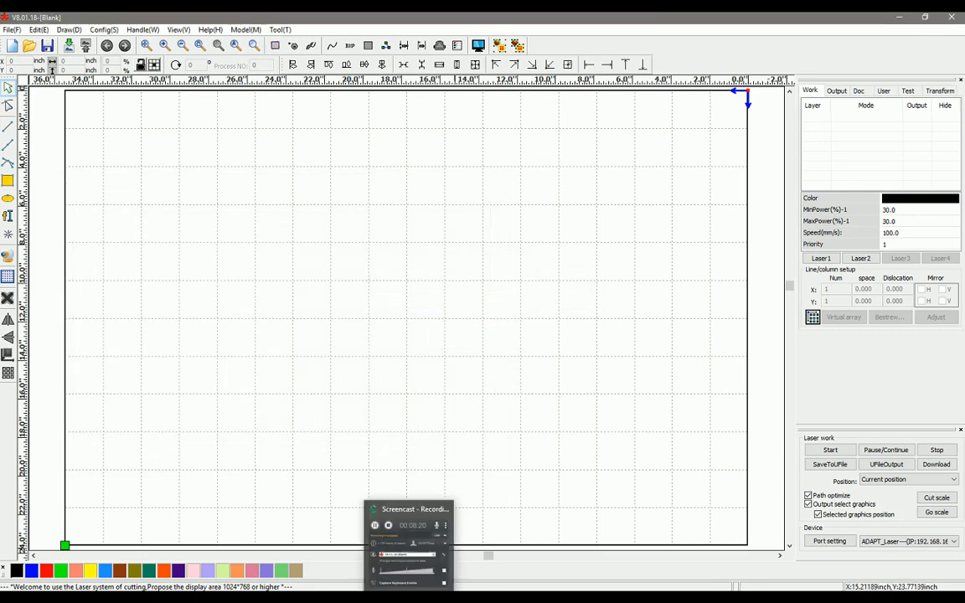
Return to Fusion 360 and turn the model to view both boxes from above.
click(384, 602)
scroll(552, 350, down, 2)
shift+middle_drag(548, 334, 558, 435)
click(743, 344)
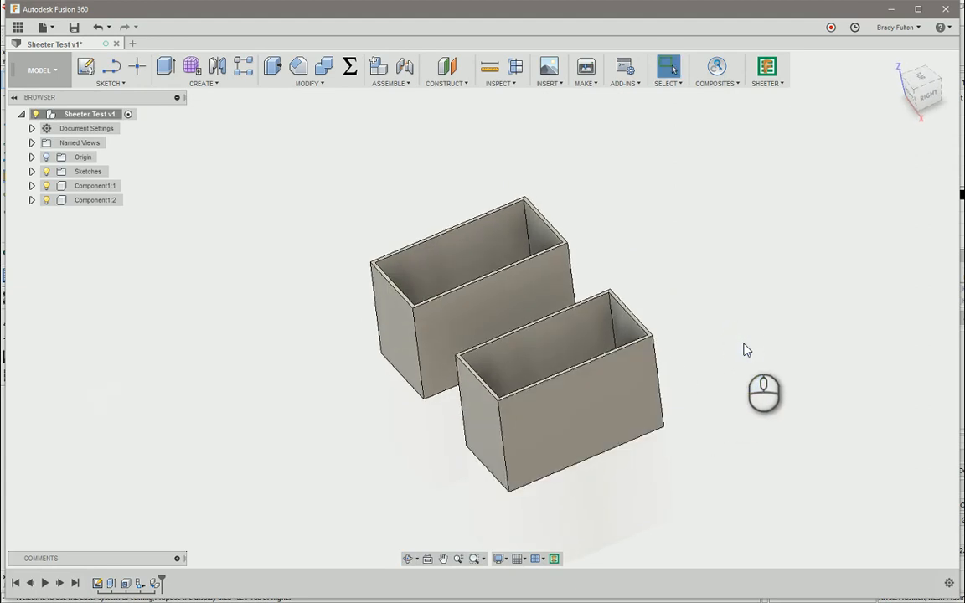